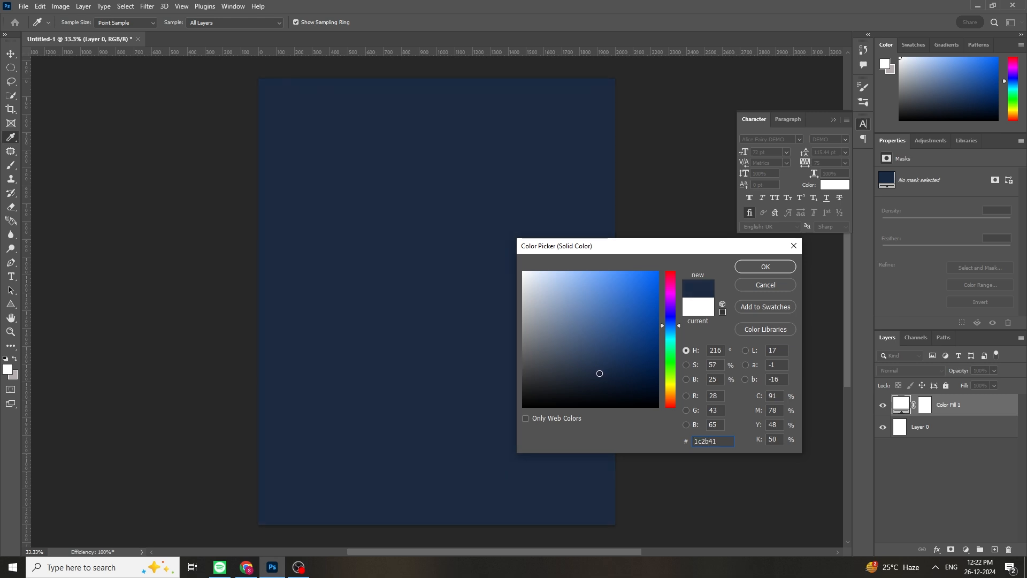
# Step: Apply a dark navy blue to the Solid Color fill layer and add an empty layer above it
pyautogui.moveTo(596, 373); pyautogui.dragTo(595, 372)
pyautogui.click(747, 270)
pyautogui.click(995, 549)
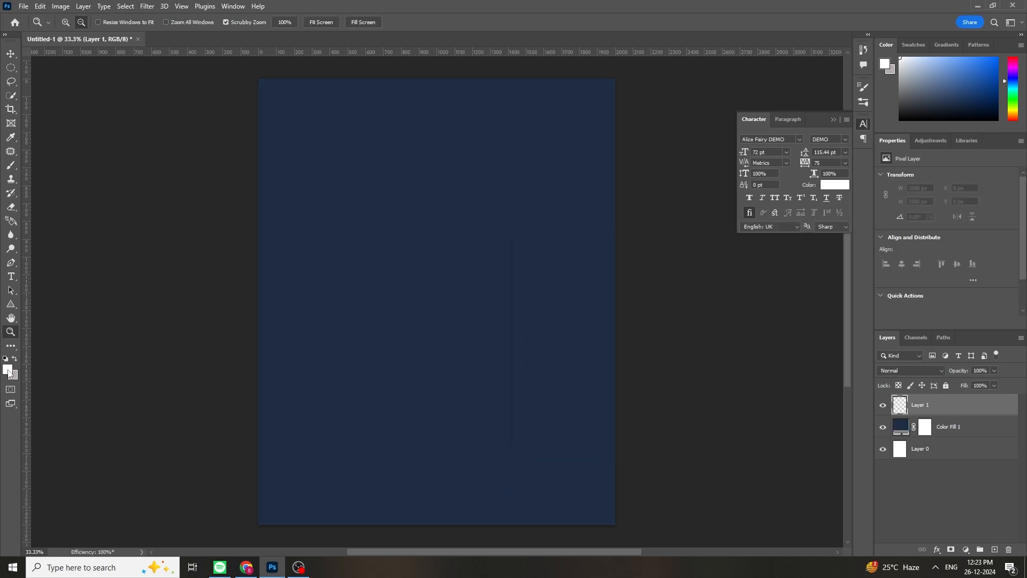
# Step: Paint a soft 1900 px brush glow in #4a6faa at the canvas centre and set the layer's opacity to 57%
pyautogui.click(8, 164)
pyautogui.click(7, 369)
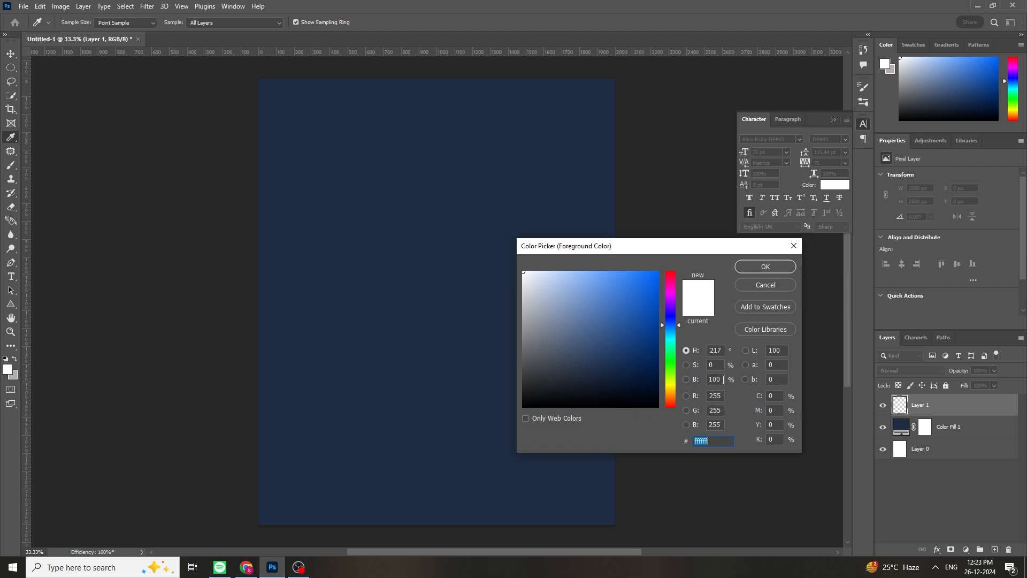
pyautogui.moveTo(617, 345)
pyautogui.mouseDown()
pyautogui.moveTo(601, 339)
pyautogui.moveTo(596, 317)
pyautogui.mouseUp()
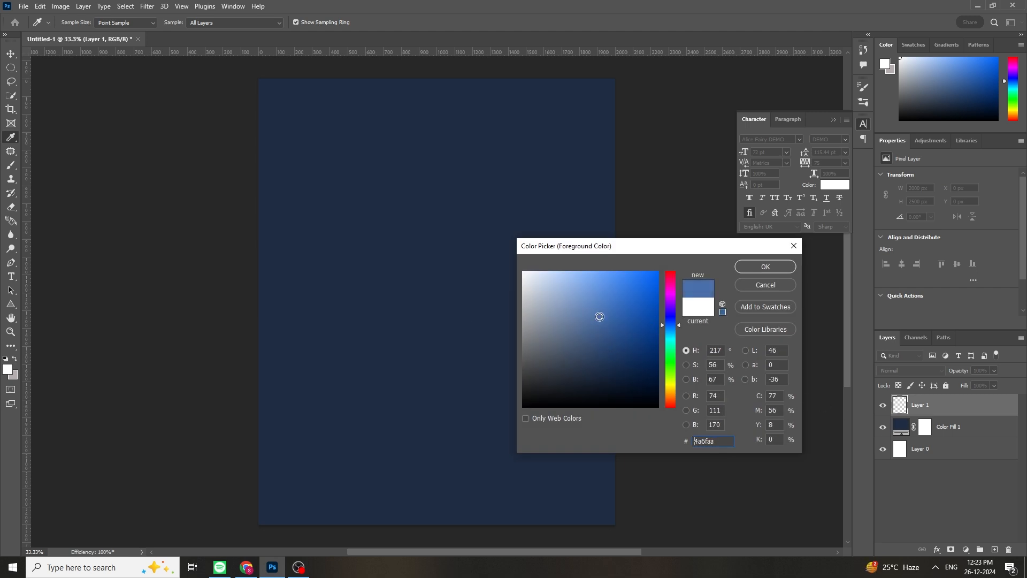
pyautogui.click(766, 266)
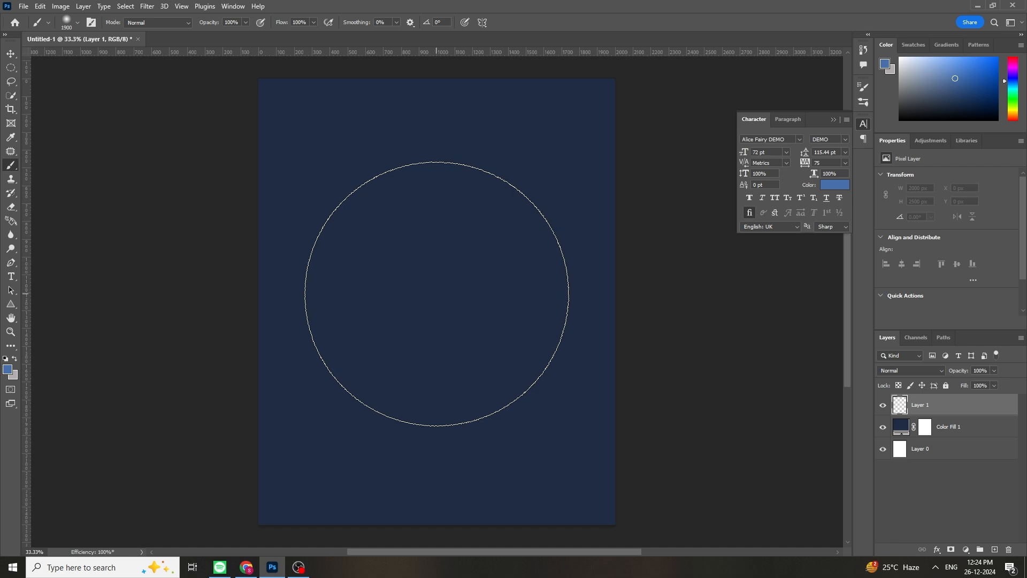
pyautogui.click(436, 294)
pyautogui.click(994, 371)
pyautogui.moveTo(997, 382)
pyautogui.mouseDown()
pyautogui.moveTo(965, 384)
pyautogui.moveTo(977, 383)
pyautogui.mouseUp()
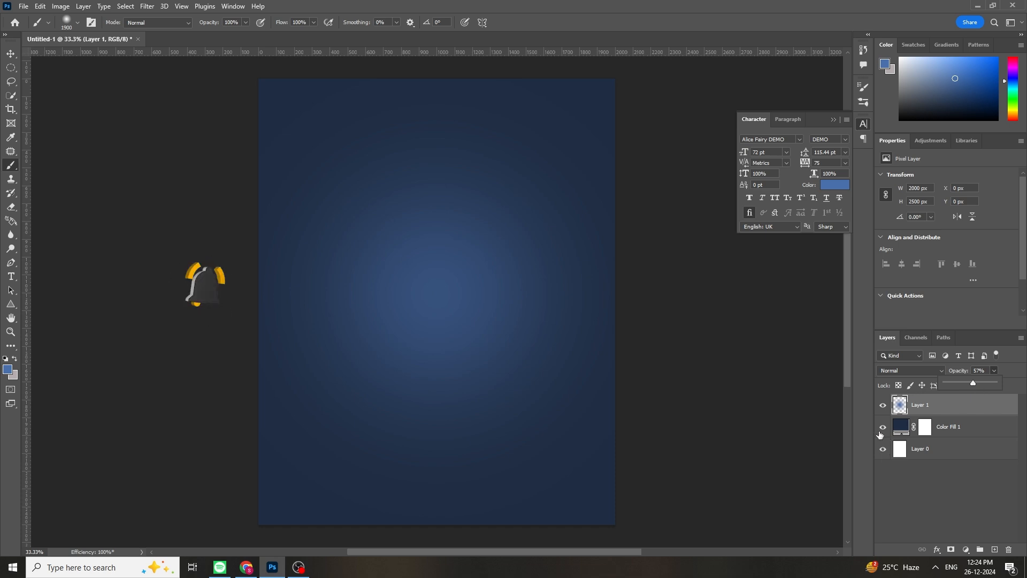
# Step: Draw a wide flat ellipse of about 1127 × 211 px just below the centre of the glow
pyautogui.click(11, 304)
pyautogui.click(55, 314)
pyautogui.moveTo(364, 330); pyautogui.dragTo(564, 368)
# Step: Remove the ellipse's stroke and fill it with dark grey
pyautogui.click(218, 22)
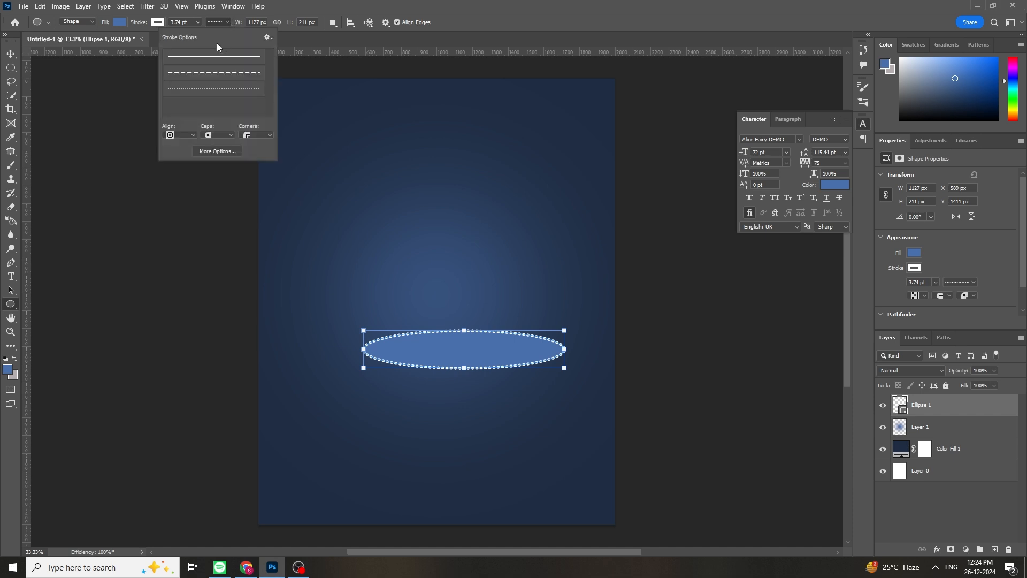
pyautogui.click(217, 42)
pyautogui.click(158, 22)
pyautogui.click(96, 42)
pyautogui.click(119, 22)
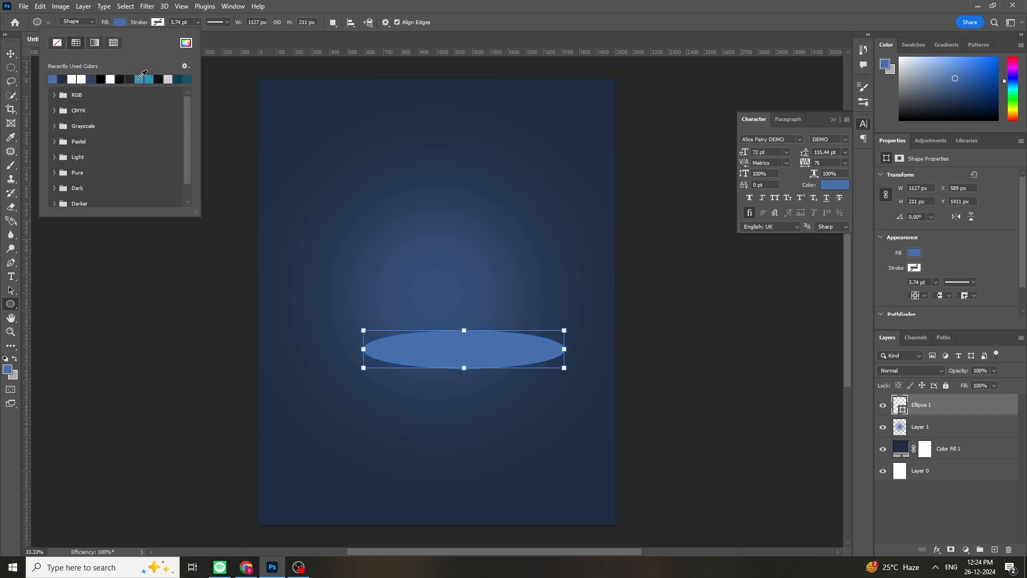
pyautogui.click(130, 80)
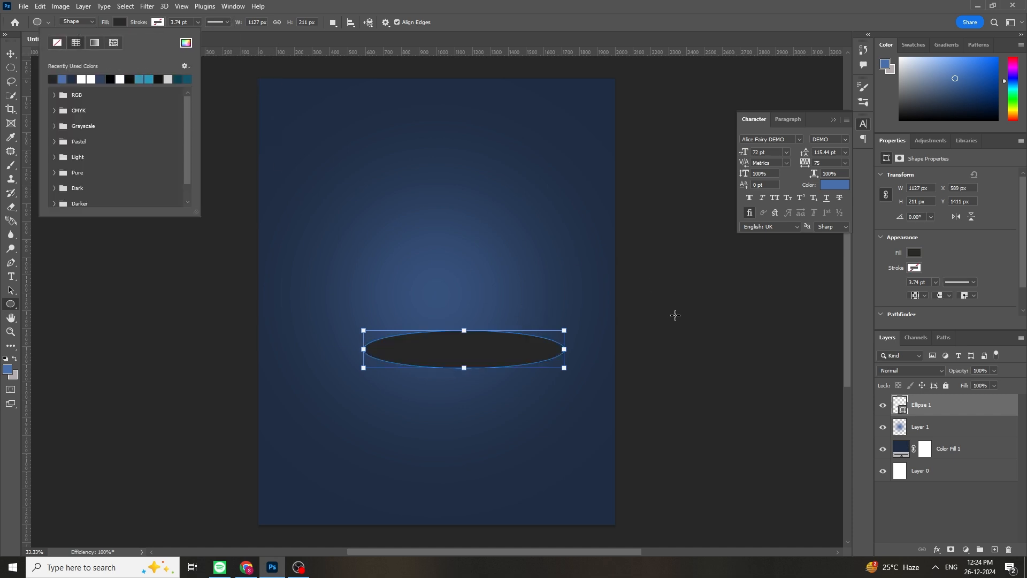
# Step: Duplicate the dark grey ellipse and move the copy straight down slightly to set the disc's thickness
pyautogui.click(939, 431)
pyautogui.click(930, 411)
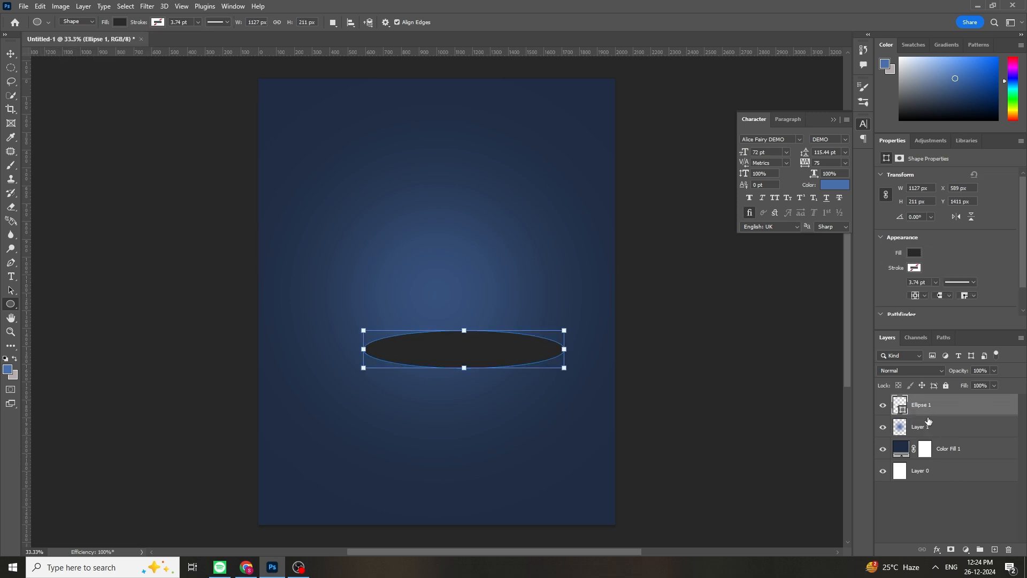
pyautogui.hotkey('ctrl', 'j')
pyautogui.hotkey('ctrl', 't')
pyautogui.moveTo(459, 352); pyautogui.dragTo(459, 364)
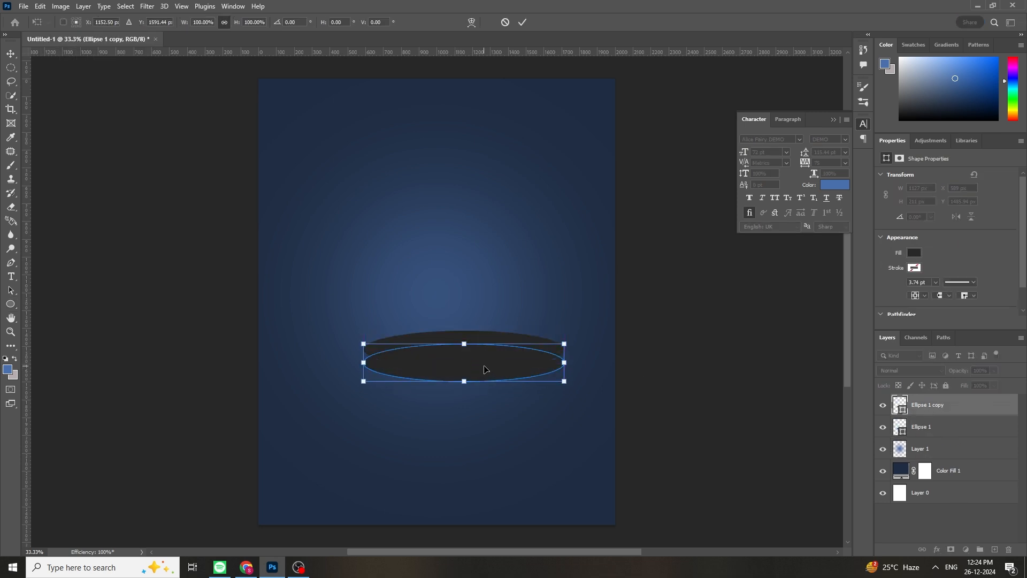
# Step: Fill the lower ellipse copy with black
pyautogui.click(10, 307)
pyautogui.click(119, 22)
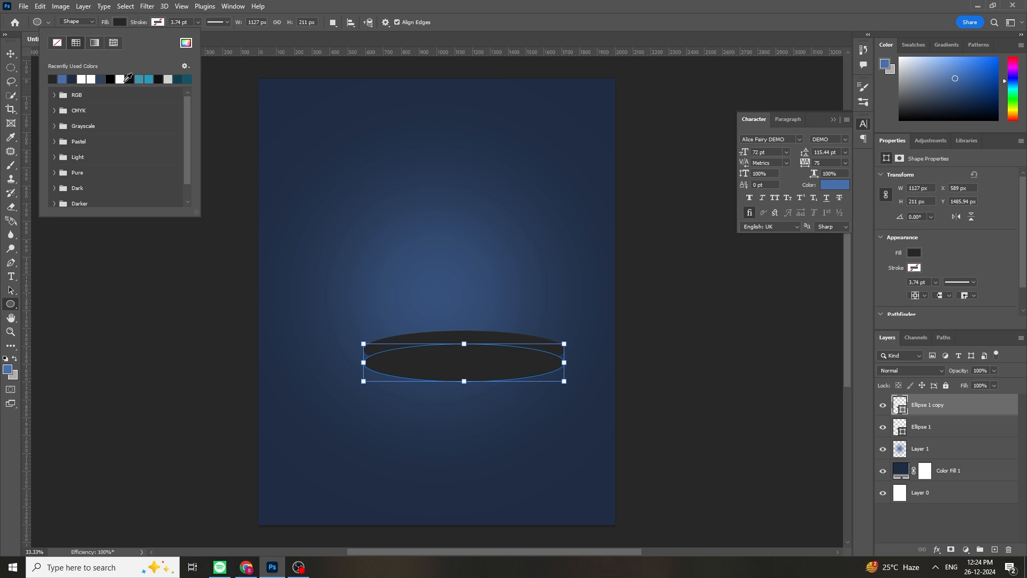
pyautogui.click(116, 79)
# Step: Draw a black rectangle across the two ellipses to bridge the gaps at their sides
pyautogui.click(939, 427)
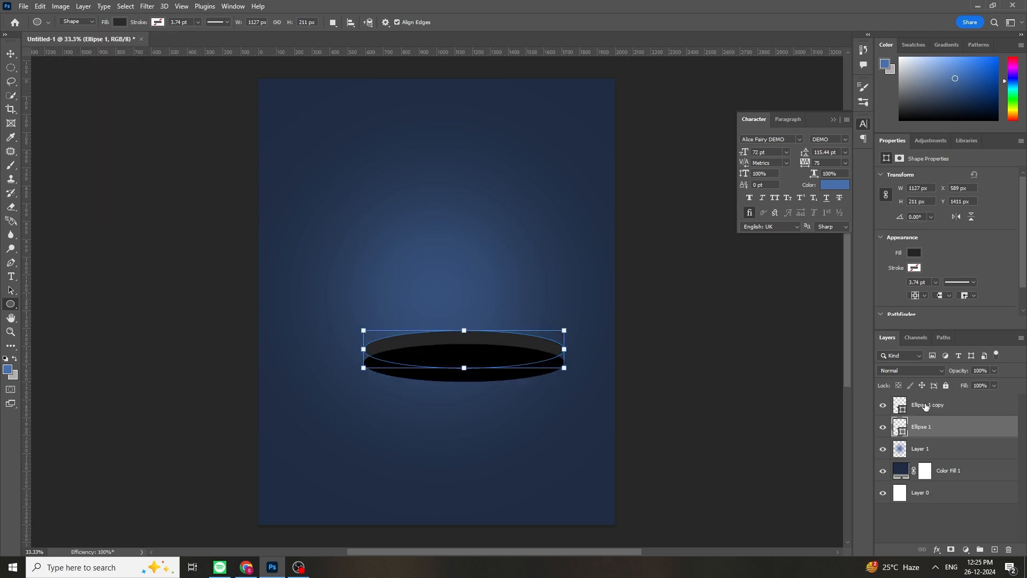
pyautogui.click(921, 408)
pyautogui.rightClick(13, 308)
pyautogui.click(10, 331)
pyautogui.moveTo(517, 368); pyautogui.dragTo(569, 369)
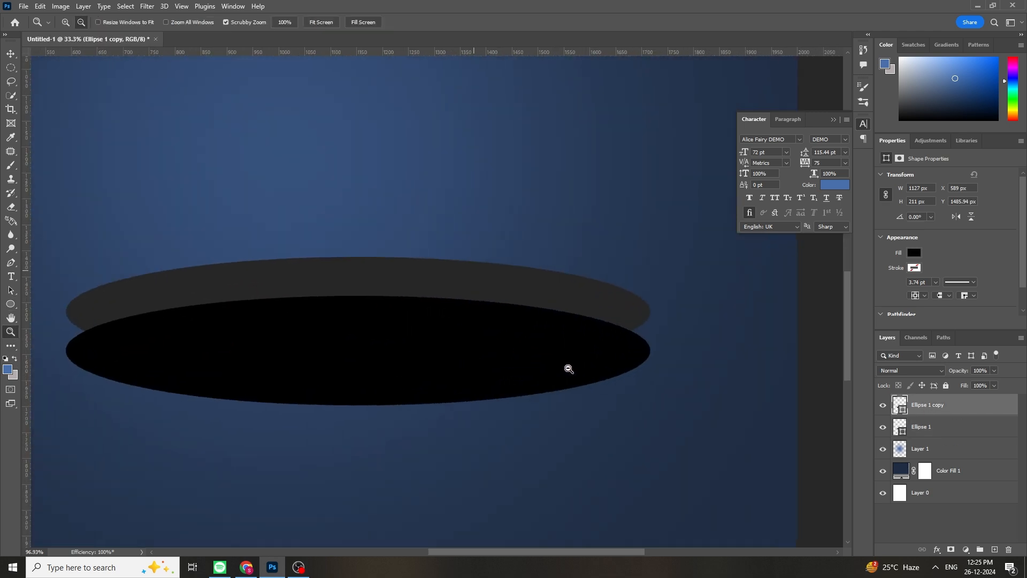
pyautogui.rightClick(11, 303)
pyautogui.click(51, 304)
pyautogui.moveTo(86, 318); pyautogui.dragTo(655, 345)
# Step: Transform the rectangle so its sides line up with the outer edges of the ellipses
pyautogui.click(928, 426)
pyautogui.click(925, 407)
pyautogui.hotkey('ctrl', 't')
pyautogui.moveTo(339, 348); pyautogui.dragTo(344, 338)
pyautogui.moveTo(650, 334); pyautogui.dragTo(642, 334)
pyautogui.press('Return')
# Step: Reorder the layers so the dark grey ellipse is on top and the rectangle sits beneath both ellipses
pyautogui.click(928, 449)
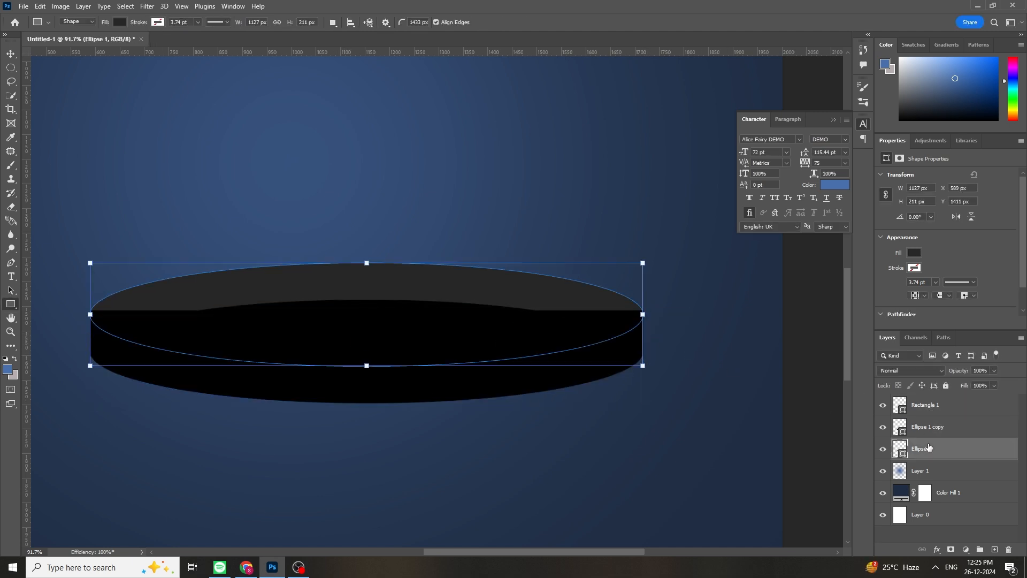
pyautogui.click(928, 426)
pyautogui.moveTo(929, 427)
pyautogui.mouseDown()
pyautogui.moveTo(931, 406)
pyautogui.moveTo(932, 446)
pyautogui.mouseUp()
pyautogui.doubleClick(927, 412)
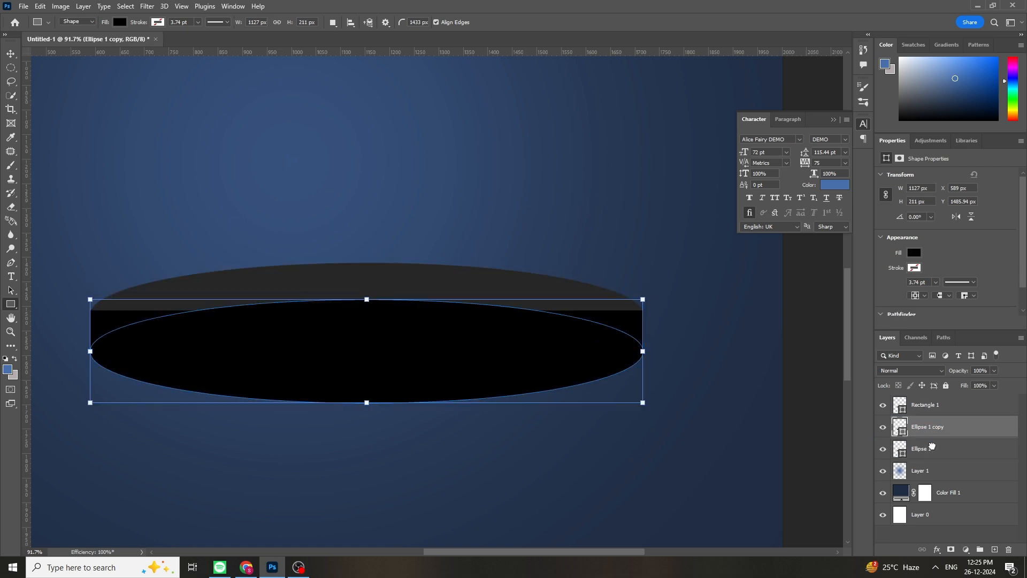
pyautogui.moveTo(924, 409); pyautogui.dragTo(926, 455)
pyautogui.click(921, 426)
pyautogui.doubleClick(920, 427)
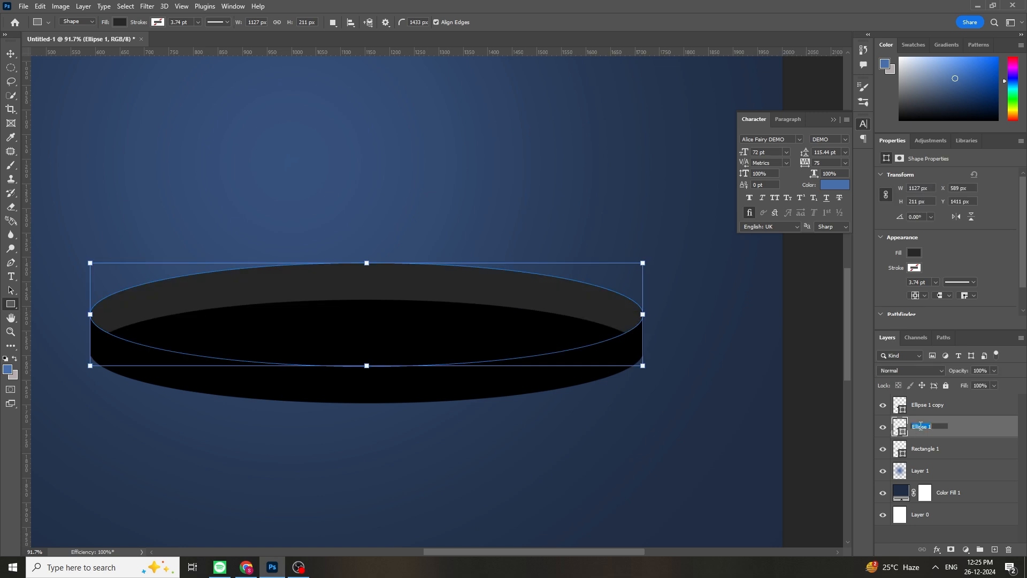
pyautogui.moveTo(973, 427); pyautogui.dragTo(969, 401)
# Step: Group the black ellipse copy and the rectangle layers together
pyautogui.click(10, 332)
pyautogui.moveTo(429, 318); pyautogui.dragTo(374, 332)
pyautogui.scroll(1, 466, 363)
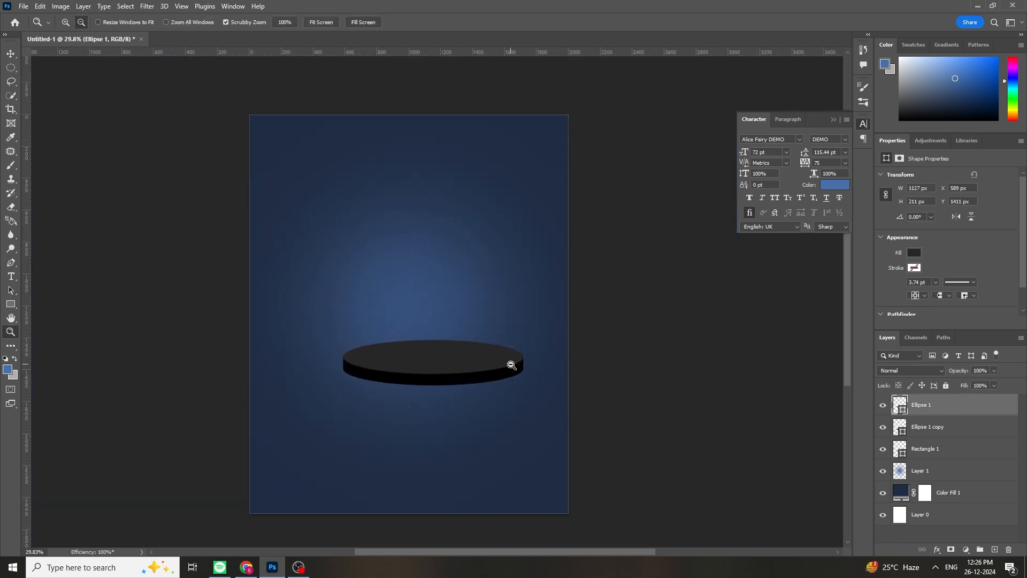
pyautogui.click(916, 431)
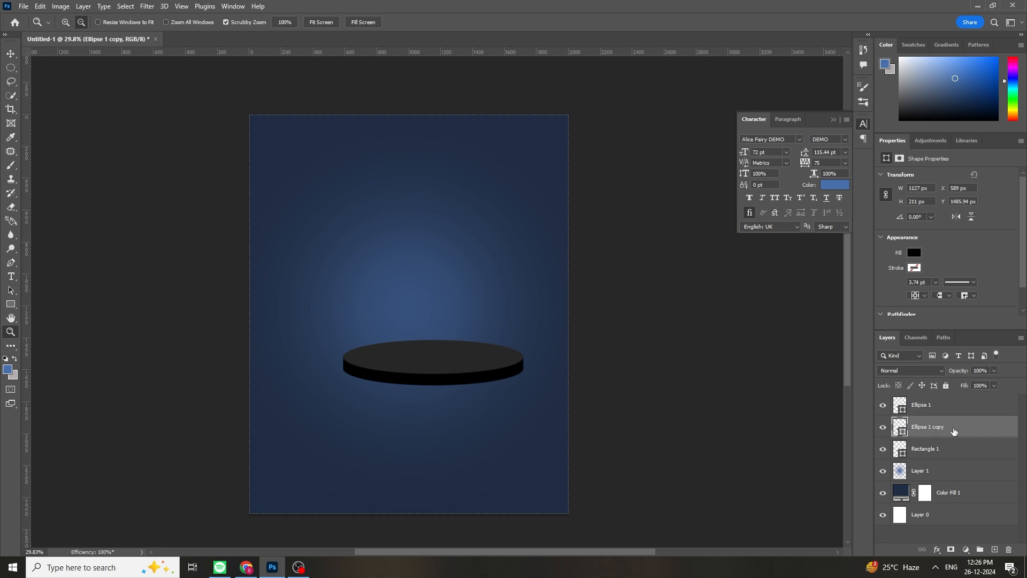
pyautogui.keyDown('shift'); pyautogui.click(947, 442); pyautogui.keyUp('shift')
pyautogui.hotkey('ctrl', 'g')
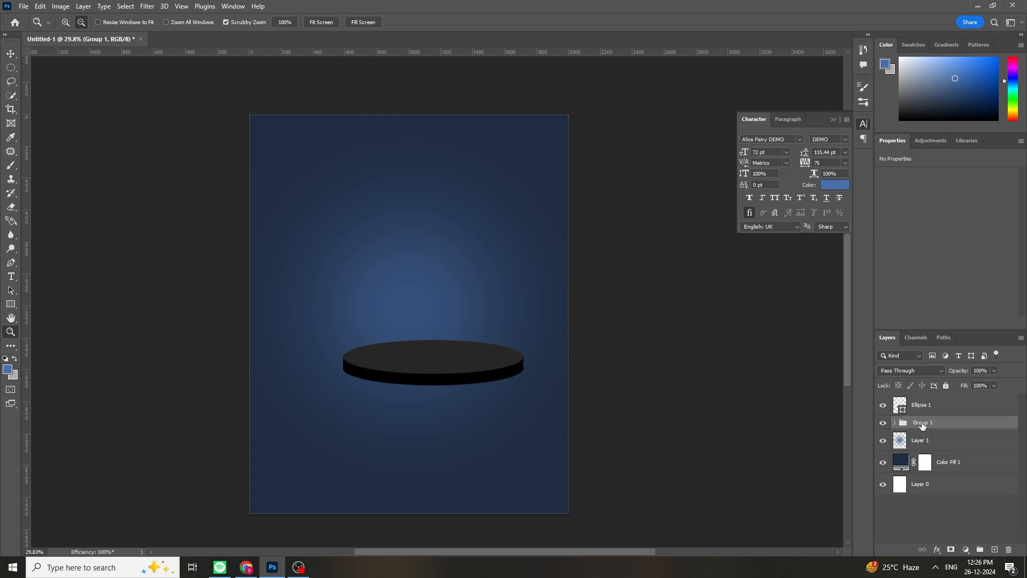
# Step: Add a new layer clipped to the group and set the brush colour to white (#ffffff)
pyautogui.click(995, 550)
pyautogui.rightClick(968, 428)
pyautogui.click(861, 317)
pyautogui.click(9, 164)
pyautogui.click(8, 367)
pyautogui.write('ffffff')
pyautogui.click(765, 266)
# Step: Paint a white highlight across the middle of the disc's black rim with a 700 px soft brush, at 39% layer opacity
pyautogui.press('[')
pyautogui.press('[')
pyautogui.press('[')
pyautogui.press('[')
pyautogui.press('[')
pyautogui.press('[')
pyautogui.press('[')
pyautogui.press('[')
pyautogui.press('[')
pyautogui.press('[')
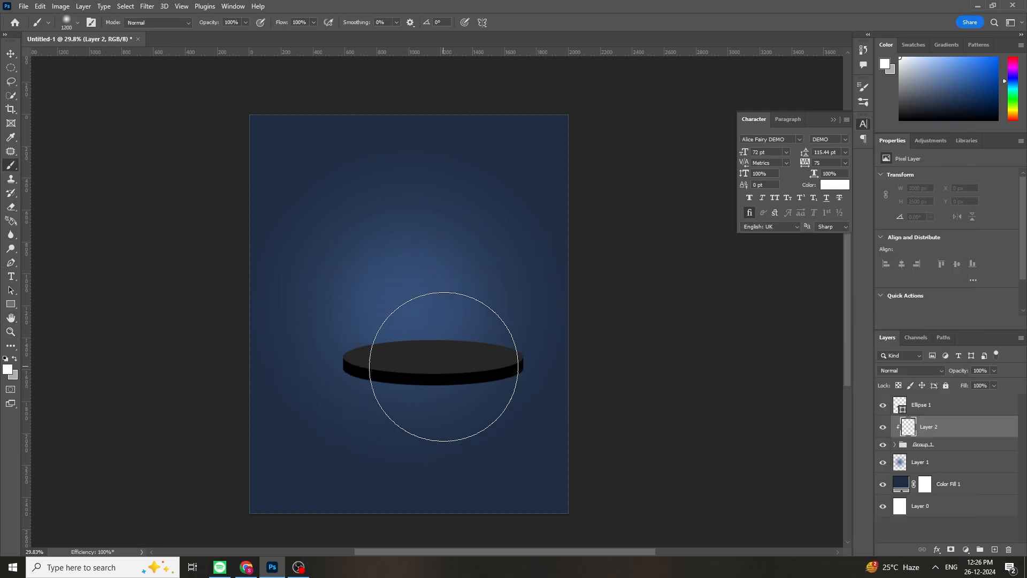
pyautogui.moveTo(452, 353); pyautogui.dragTo(383, 502)
pyautogui.hotkey('ctrl', 'z')
pyautogui.press('[')
pyautogui.press('[')
pyautogui.moveTo(457, 356); pyautogui.dragTo(420, 488)
pyautogui.moveTo(988, 385); pyautogui.dragTo(965, 384)
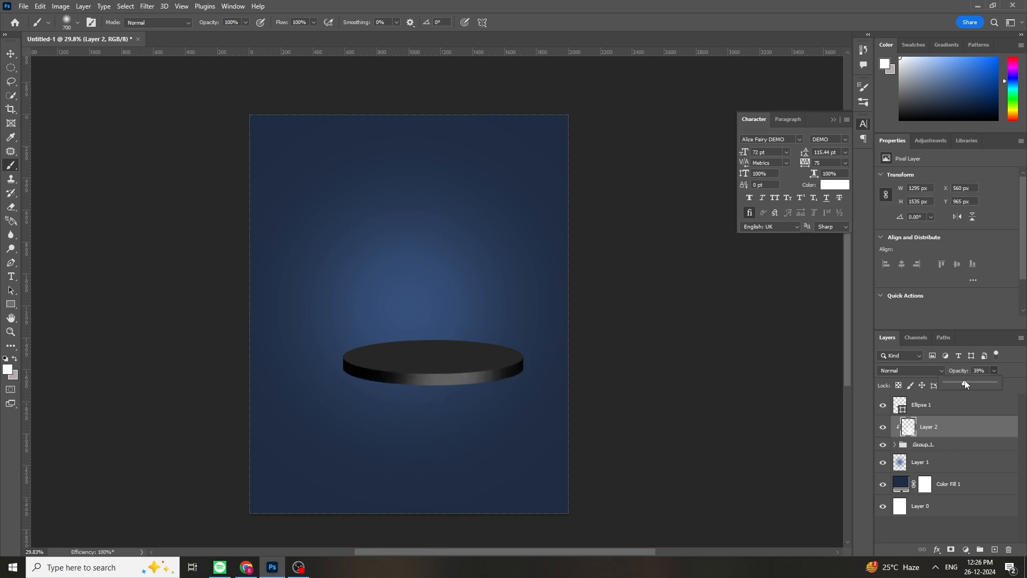
# Step: Duplicate the disc's top ellipse and give the copy a white 2.43 pt stroke with no fill
pyautogui.scroll(1, 633, 417)
pyautogui.click(931, 409)
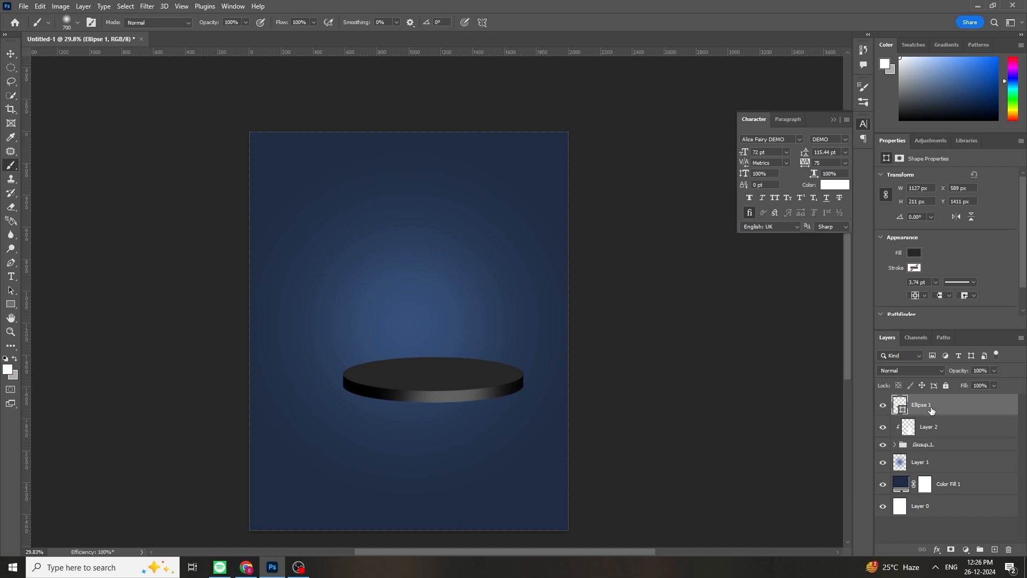
pyautogui.hotkey('ctrl', 'j')
pyautogui.press('u')
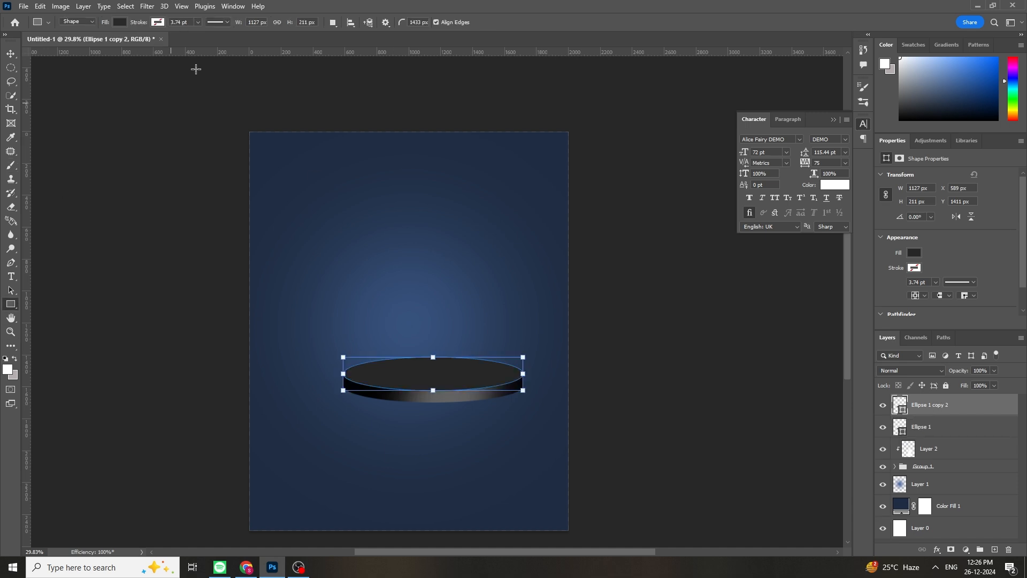
pyautogui.click(156, 23)
pyautogui.click(91, 79)
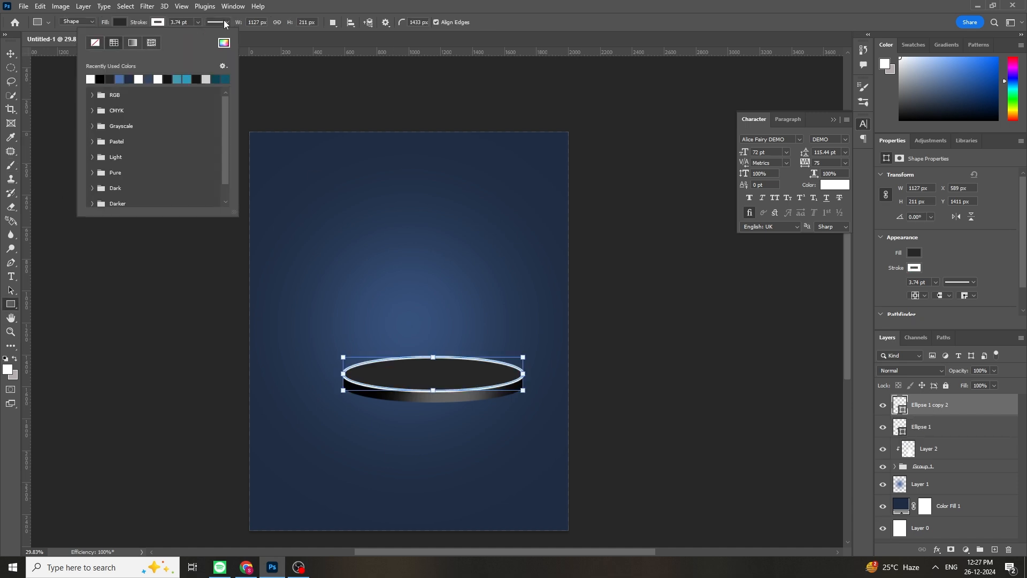
pyautogui.click(197, 23)
pyautogui.moveTo(199, 35); pyautogui.dragTo(197, 34)
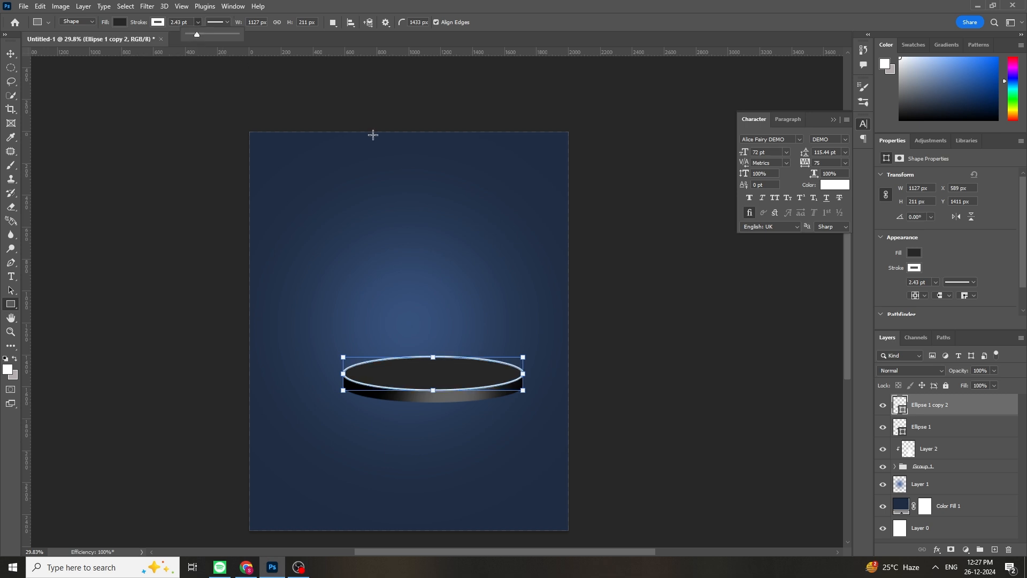
pyautogui.click(120, 22)
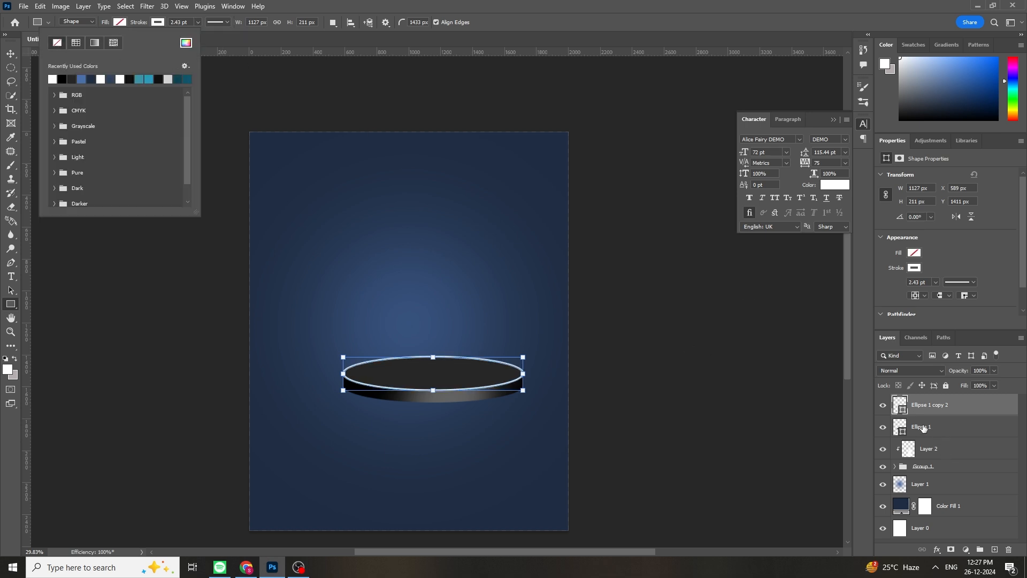
pyautogui.press('Escape')
# Step: Convert the outline ellipse to a smart object and apply a Gaussian Blur with a 4.3 px radius
pyautogui.click(147, 5)
pyautogui.moveTo(251, 143)
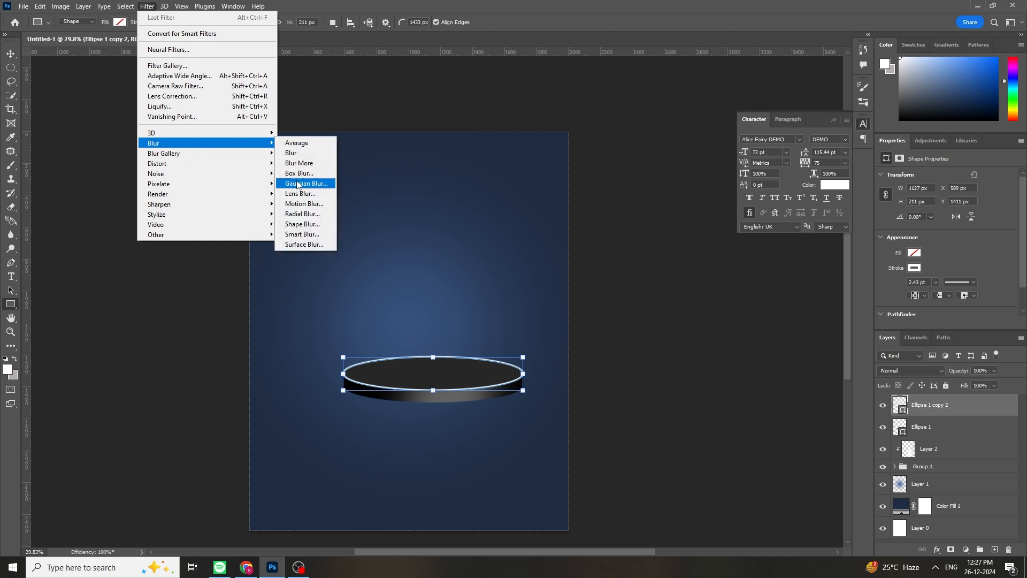
pyautogui.click(298, 184)
pyautogui.click(491, 211)
pyautogui.moveTo(592, 312)
pyautogui.mouseDown()
pyautogui.moveTo(564, 314)
pyautogui.moveTo(586, 312)
pyautogui.mouseUp()
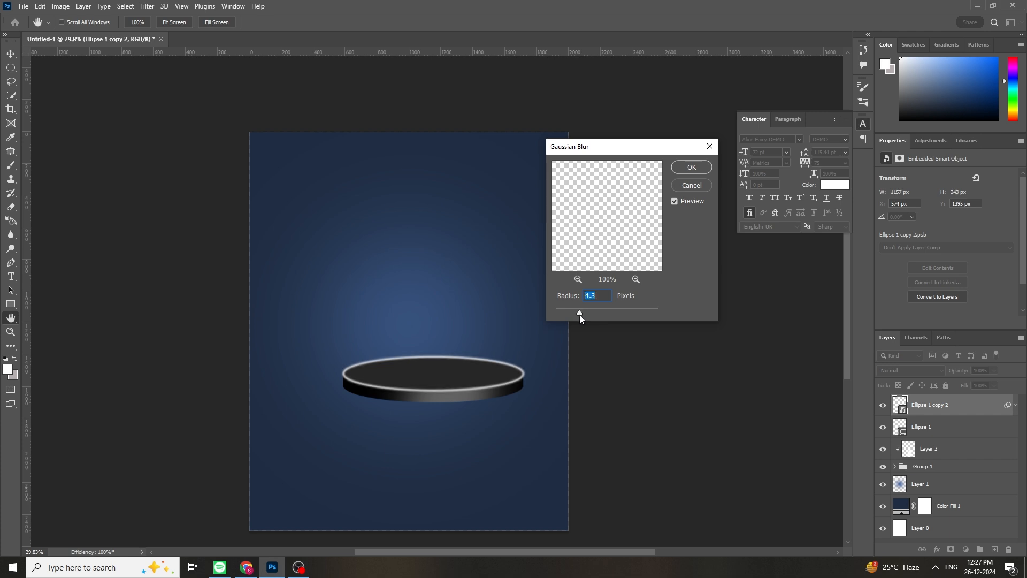
pyautogui.press('Return')
# Step: Rasterize the blurred outline and fade its back edge with a soft 1200 px eraser
pyautogui.press('e')
pyautogui.click(248, 233)
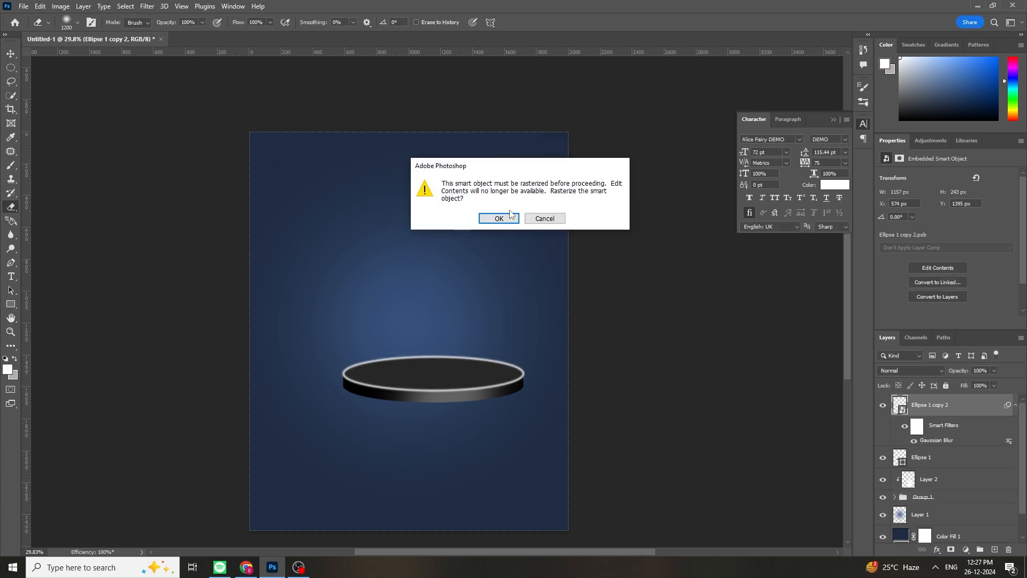
pyautogui.click(500, 218)
pyautogui.moveTo(465, 293)
pyautogui.mouseDown()
pyautogui.moveTo(406, 300)
pyautogui.moveTo(487, 304)
pyautogui.moveTo(365, 302)
pyautogui.mouseUp()
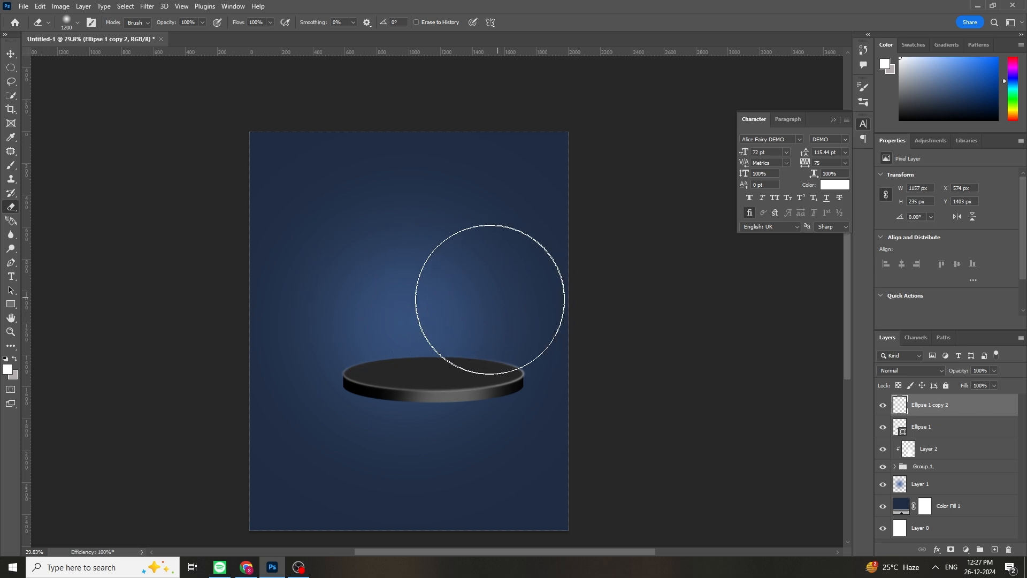
pyautogui.hotkey('ctrl', 'z')
pyautogui.moveTo(518, 305)
pyautogui.mouseDown()
pyautogui.moveTo(491, 288)
pyautogui.moveTo(402, 302)
pyautogui.moveTo(500, 292)
pyautogui.moveTo(367, 279)
pyautogui.mouseUp()
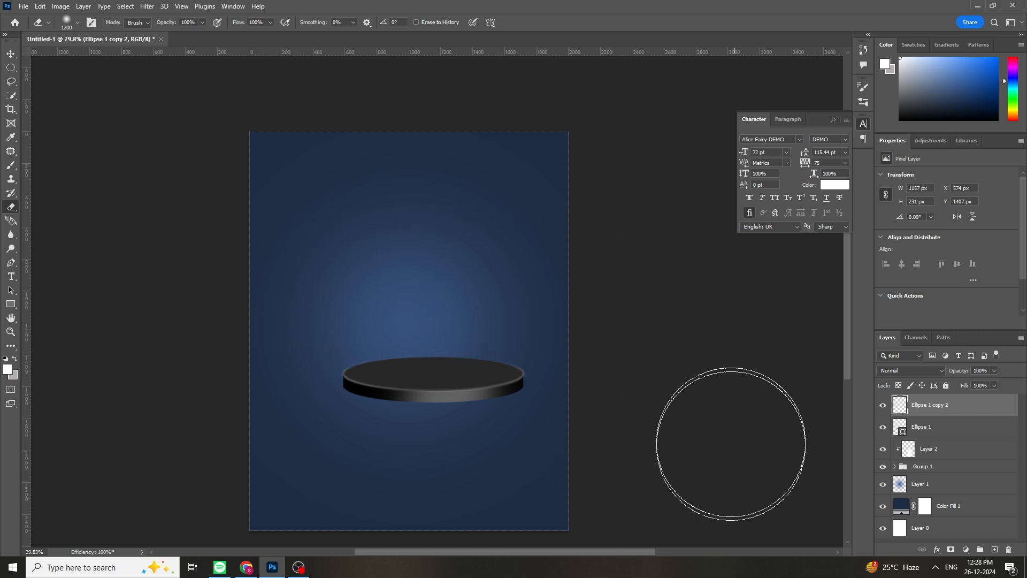
# Step: Group the blurred outline, top ellipse, highlight and rim group into one platform group
pyautogui.click(10, 332)
pyautogui.moveTo(316, 326)
pyautogui.mouseDown()
pyautogui.moveTo(284, 321)
pyautogui.moveTo(296, 321)
pyautogui.mouseUp()
pyautogui.keyDown('shift'); pyautogui.click(925, 427); pyautogui.keyUp('shift')
pyautogui.keyDown('shift'); pyautogui.click(928, 448); pyautogui.keyUp('shift')
pyautogui.keyDown('shift'); pyautogui.click(931, 467); pyautogui.keyUp('shift')
pyautogui.hotkey('ctrl', 'g')
# Step: Move the platform group so it is centred horizontally in the lower part of the canvas
pyautogui.hotkey('ctrl', 't')
pyautogui.moveTo(402, 372); pyautogui.dragTo(434, 401)
pyautogui.press('Return')
pyautogui.scroll(5, 262, 397)
pyautogui.scroll(2, 470, 403)
pyautogui.hotkey('ctrl', 't')
pyautogui.press('Return')
pyautogui.scroll(-6, 428, 304)
pyautogui.scroll(2, 406, 299)
pyautogui.scroll(2, 457, 314)
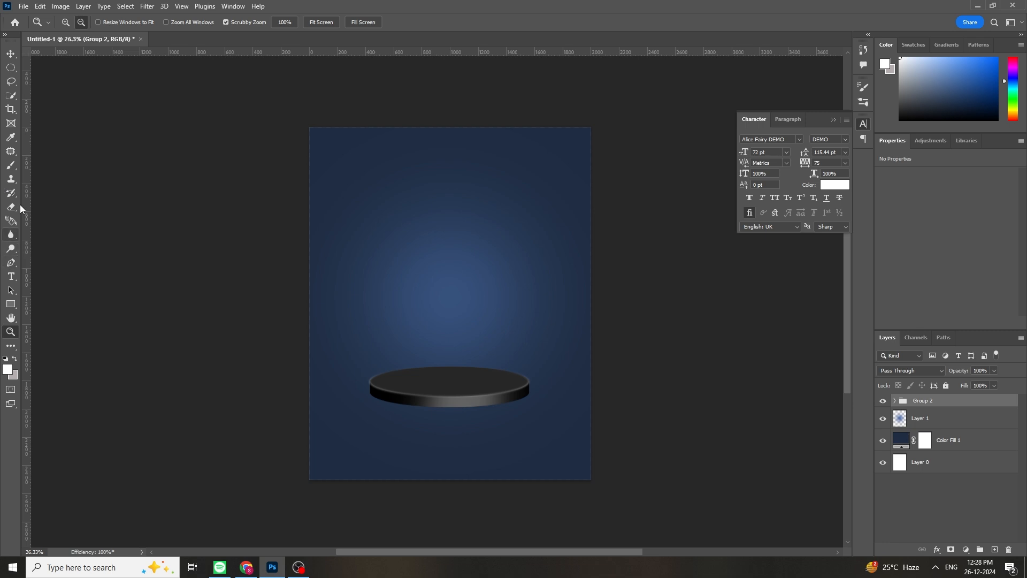
# Step: Draw a triangle of about 1087 × 809 px above the platform and rotate it about 90° to point right
pyautogui.rightClick(10, 304)
pyautogui.click(53, 324)
pyautogui.moveTo(359, 208); pyautogui.dragTo(512, 322)
pyautogui.moveTo(515, 206)
pyautogui.mouseDown()
pyautogui.moveTo(530, 251)
pyautogui.moveTo(494, 346)
pyautogui.mouseUp()
# Step: Remove the triangle's fill and give it a solid white stroke of 8.33 pt
pyautogui.click(216, 22)
pyautogui.click(214, 57)
pyautogui.click(157, 22)
pyautogui.click(120, 22)
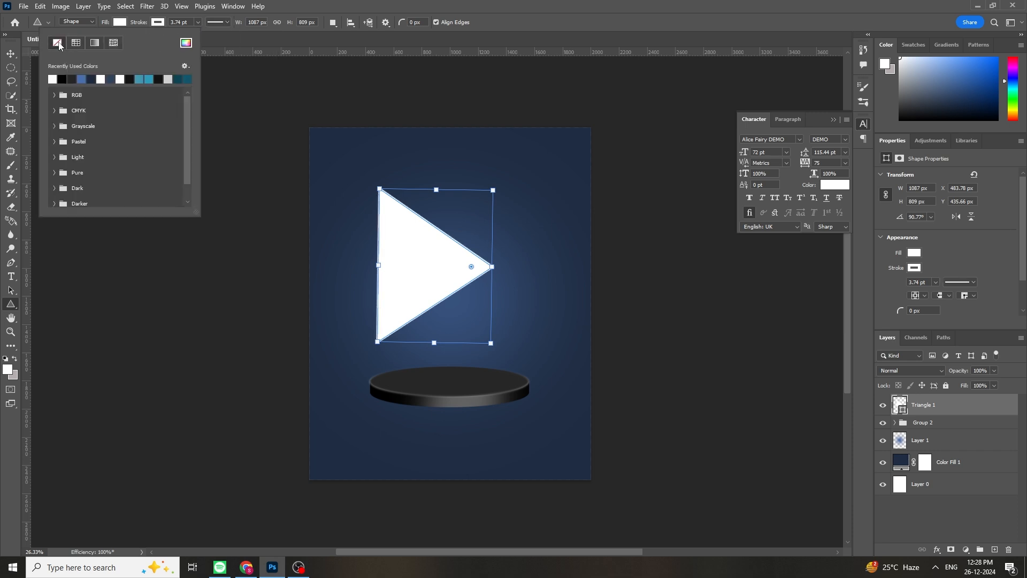
pyautogui.click(57, 43)
pyautogui.click(197, 22)
pyautogui.moveTo(193, 34); pyautogui.dragTo(200, 37)
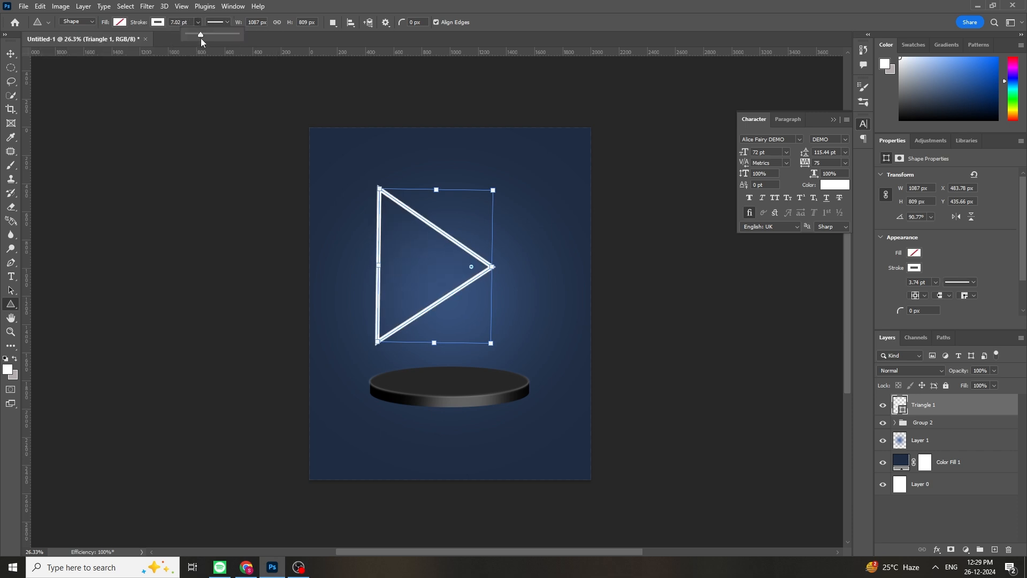
# Step: Move the triangle partly off the canvas's left edge and stretch it to about 1025 × 1668 px
pyautogui.click(934, 412)
pyautogui.hotkey('ctrl', 't')
pyautogui.moveTo(446, 272); pyautogui.dragTo(426, 290)
pyautogui.moveTo(389, 302); pyautogui.dragTo(343, 301)
pyautogui.moveTo(355, 294); pyautogui.dragTo(361, 298)
pyautogui.moveTo(313, 387); pyautogui.dragTo(315, 428)
pyautogui.moveTo(320, 363); pyautogui.dragTo(321, 325)
pyautogui.moveTo(322, 318)
pyautogui.mouseDown()
pyautogui.moveTo(327, 332)
pyautogui.moveTo(336, 322)
pyautogui.mouseUp()
pyautogui.click(927, 410)
pyautogui.click(482, 213)
pyautogui.click(920, 406)
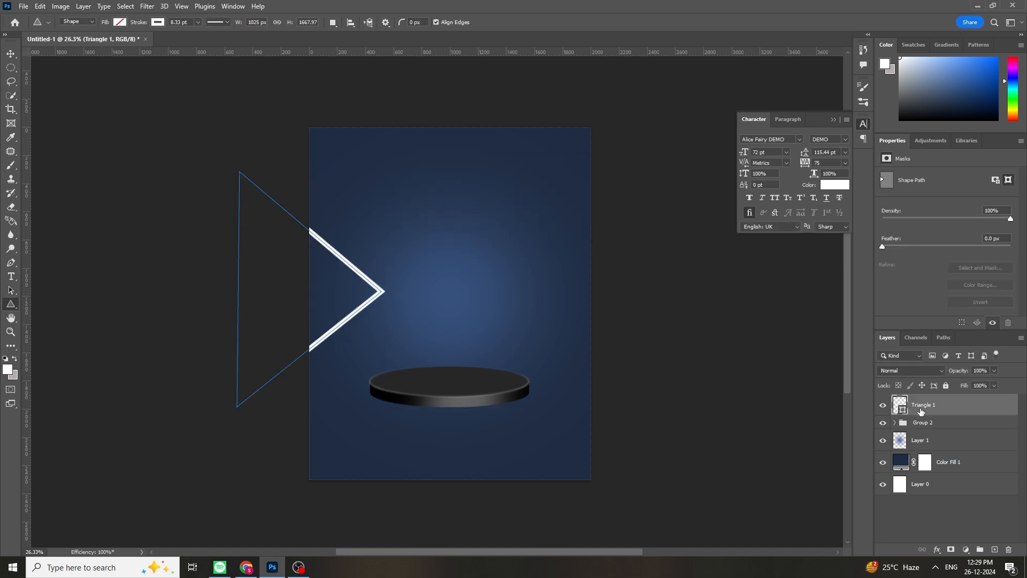
# Step: Reduce the triangle layer's opacity to 26% and duplicate the layer twice
pyautogui.moveTo(994, 370); pyautogui.dragTo(962, 381)
pyautogui.click(945, 420)
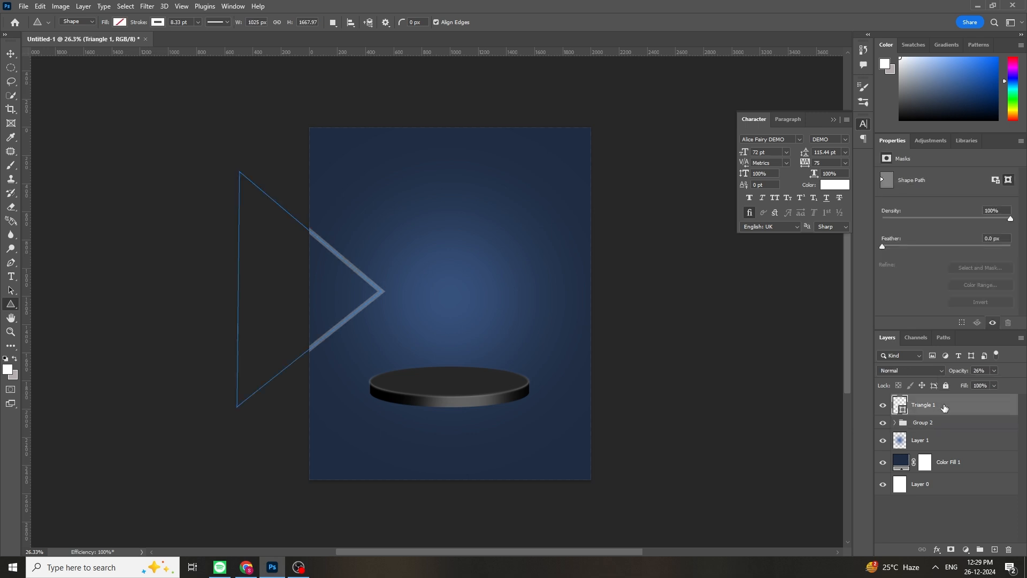
pyautogui.hotkey('ctrl', 'j')
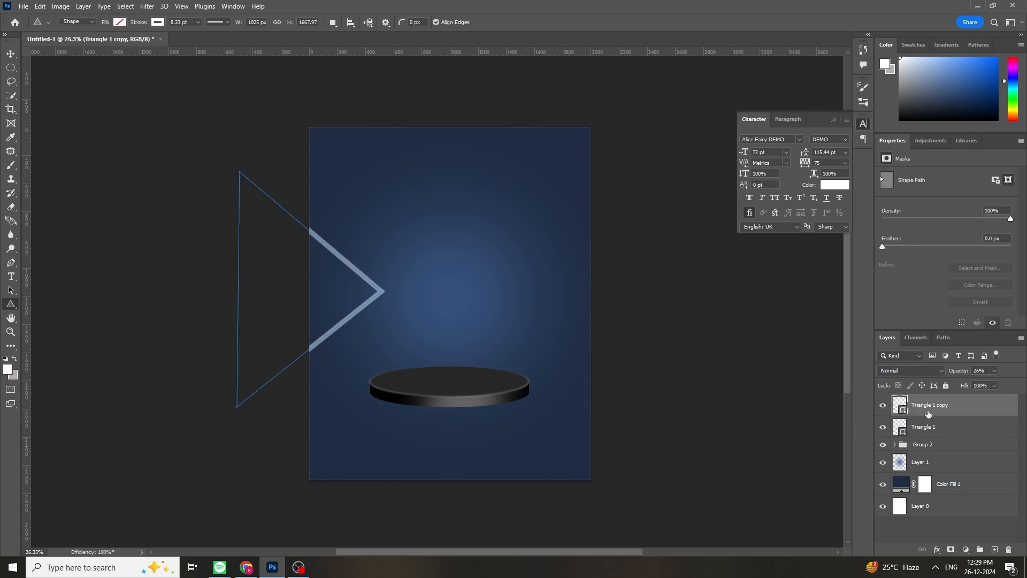
pyautogui.hotkey('ctrl', 'j')
# Step: Offset the triangle copies horizontally from one another to form three evenly spaced, right-pointing chevrons along the canvas's left edge
pyautogui.hotkey('ctrl', 't')
pyautogui.moveTo(348, 313); pyautogui.dragTo(293, 315)
pyautogui.click(929, 448)
pyautogui.click(928, 429)
pyautogui.hotkey('ctrl', 't')
pyautogui.press('Return')
pyautogui.hotkey('ctrl', 't')
pyautogui.click(924, 409)
pyautogui.hotkey('ctrl', 't')
pyautogui.press('Return')
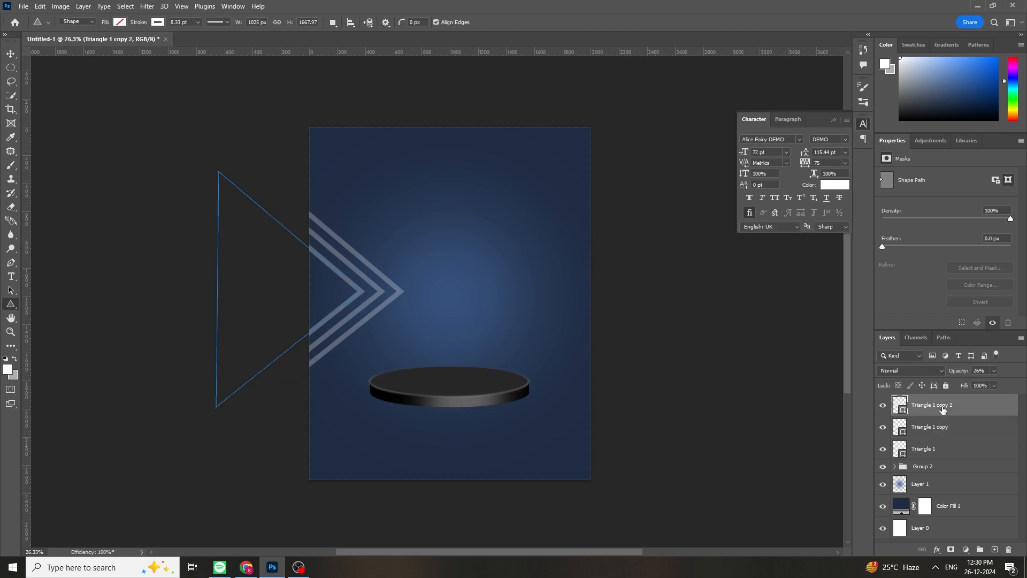
# Step: Group the three triangle layers and duplicate the group
pyautogui.keyDown('shift'); pyautogui.click(931, 448); pyautogui.keyUp('shift')
pyautogui.hotkey('ctrl', 'g')
pyautogui.hotkey('ctrl', 'j')
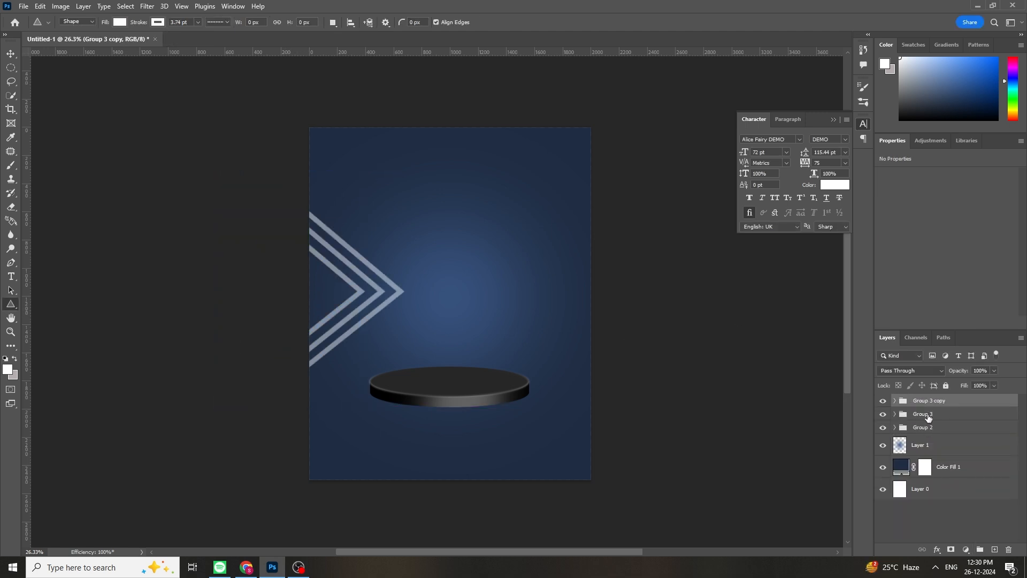
# Step: Flip the duplicated chevron group horizontally and move it to the canvas's right edge, mirroring the left chevrons
pyautogui.click(40, 6)
pyautogui.moveTo(83, 250)
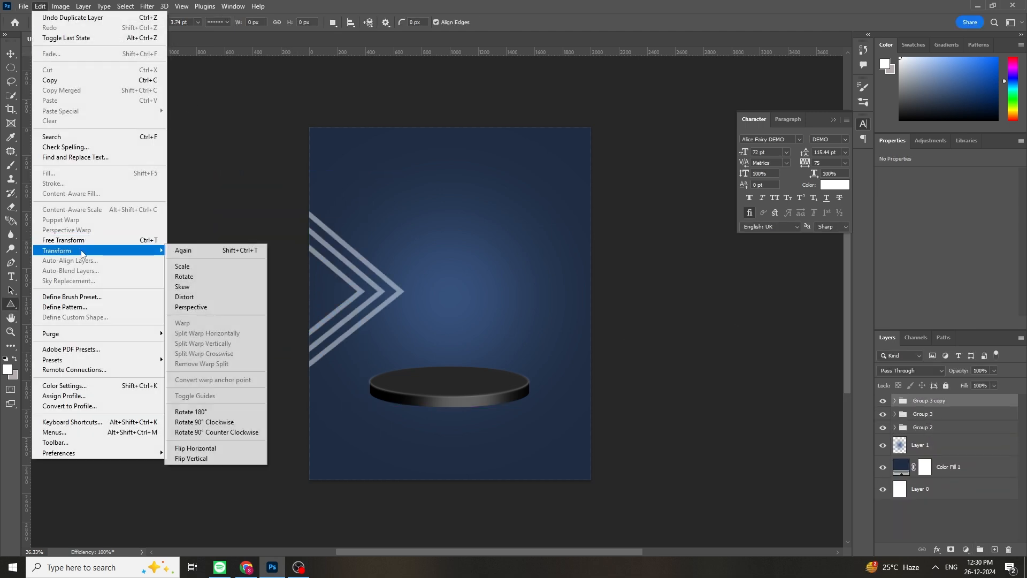
pyautogui.click(205, 449)
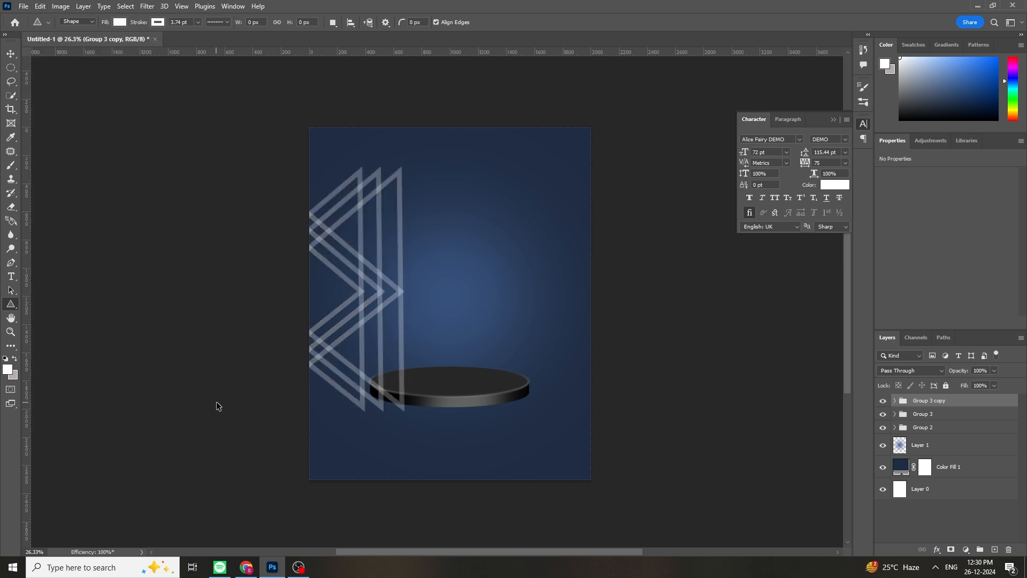
pyautogui.hotkey('ctrl', 't')
pyautogui.moveTo(334, 302); pyautogui.dragTo(606, 301)
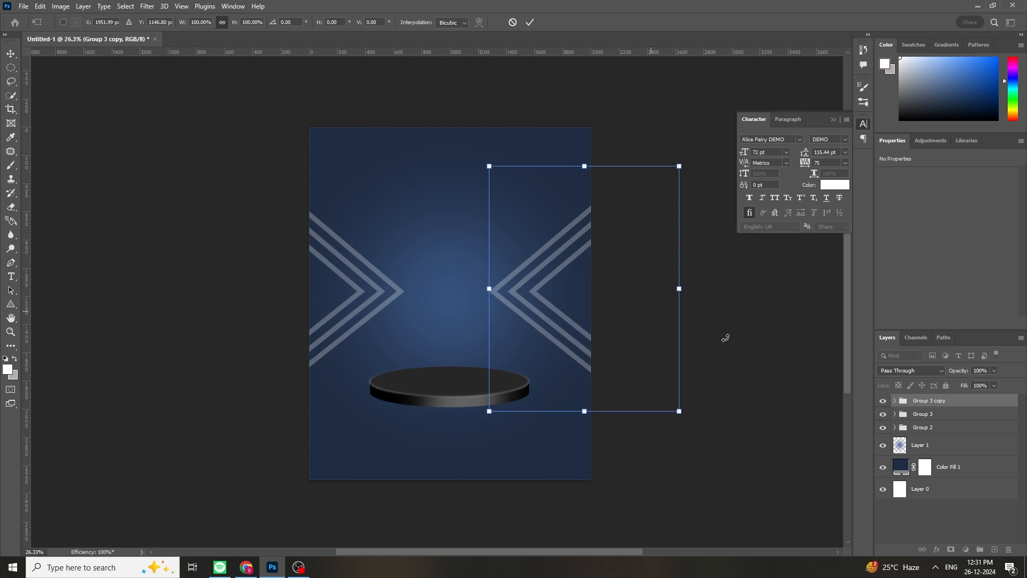
pyautogui.press('Return')
pyautogui.press('u')
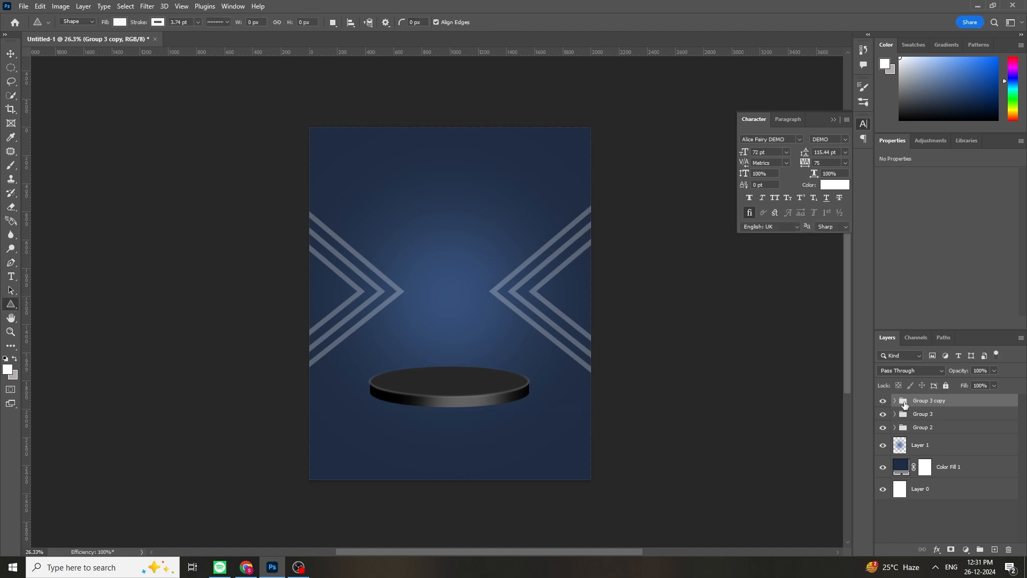
# Step: Combine both chevron groups into one group and lower its opacity to 37%
pyautogui.click(884, 414)
pyautogui.click(883, 414)
pyautogui.keyDown('shift'); pyautogui.click(916, 415); pyautogui.keyUp('shift')
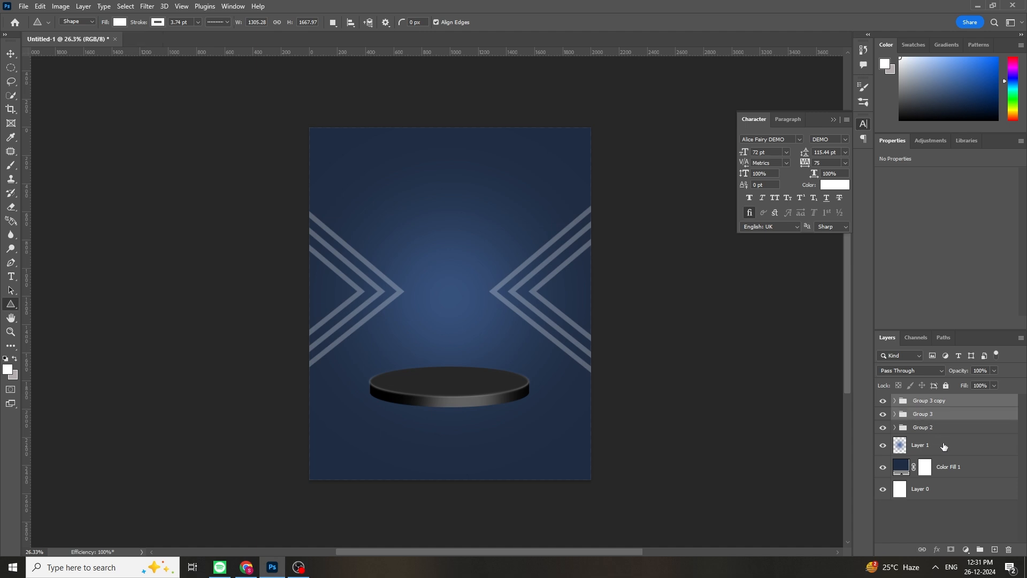
pyautogui.click(980, 550)
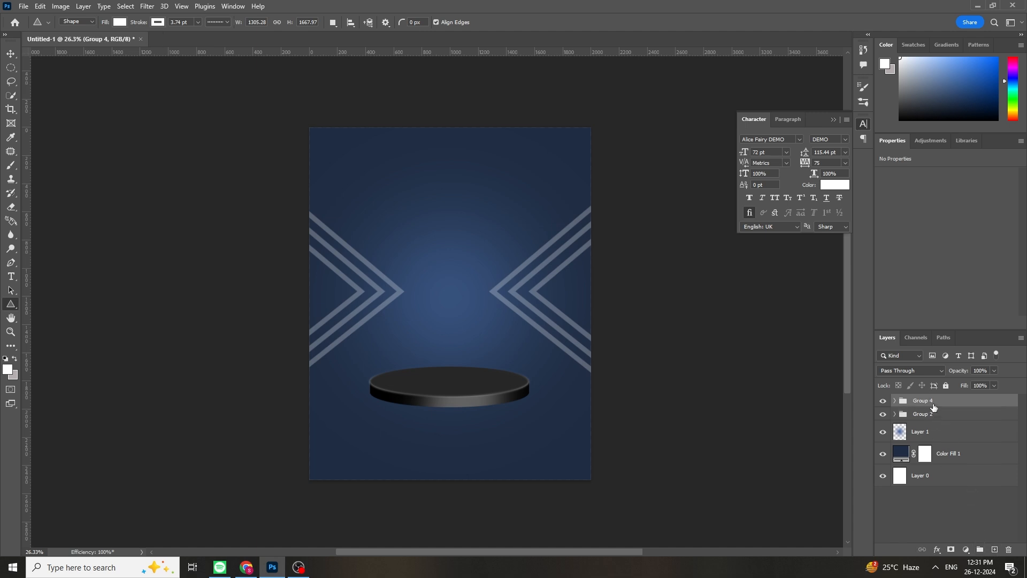
pyautogui.moveTo(991, 384); pyautogui.dragTo(964, 380)
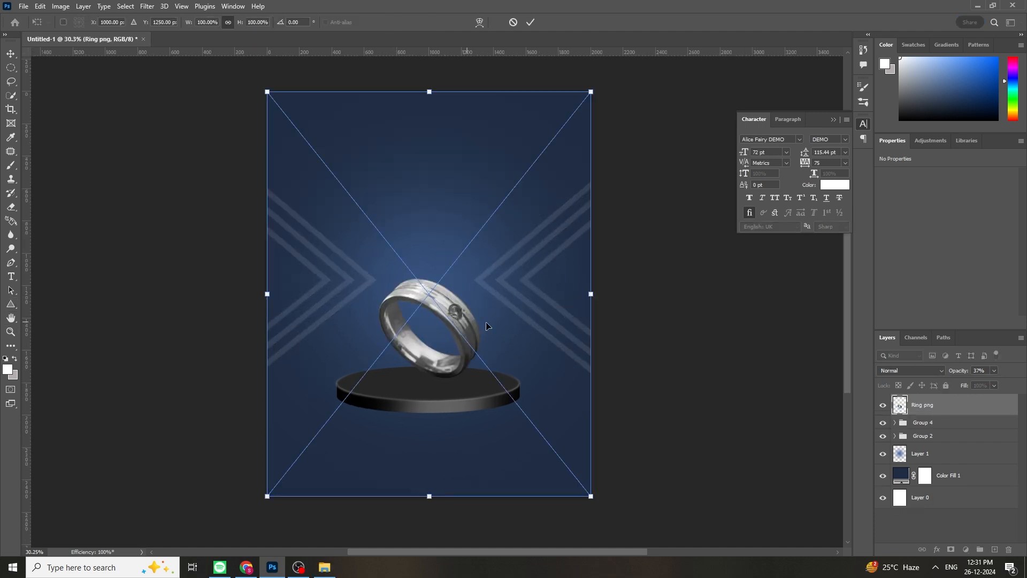
# Step: Place the ring image at 100% scale and move it down so it rests on the podium, centred horizontally
pyautogui.moveTo(509, 323); pyautogui.dragTo(492, 332)
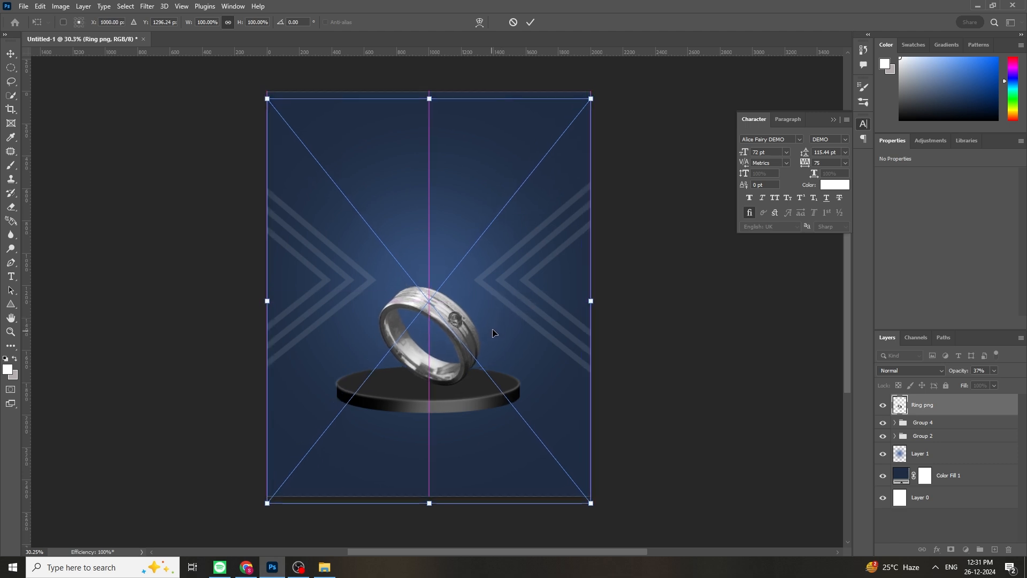
pyautogui.press('Return')
pyautogui.press('z')
pyautogui.hotkey('ctrl', '0')
# Step: Add a new layer directly beneath the ring layer and choose black as the brush colour
pyautogui.rightClick(948, 407)
pyautogui.click(958, 413)
pyautogui.click(931, 424)
pyautogui.hotkey('ctrl', 'shift', 'alt', 'n')
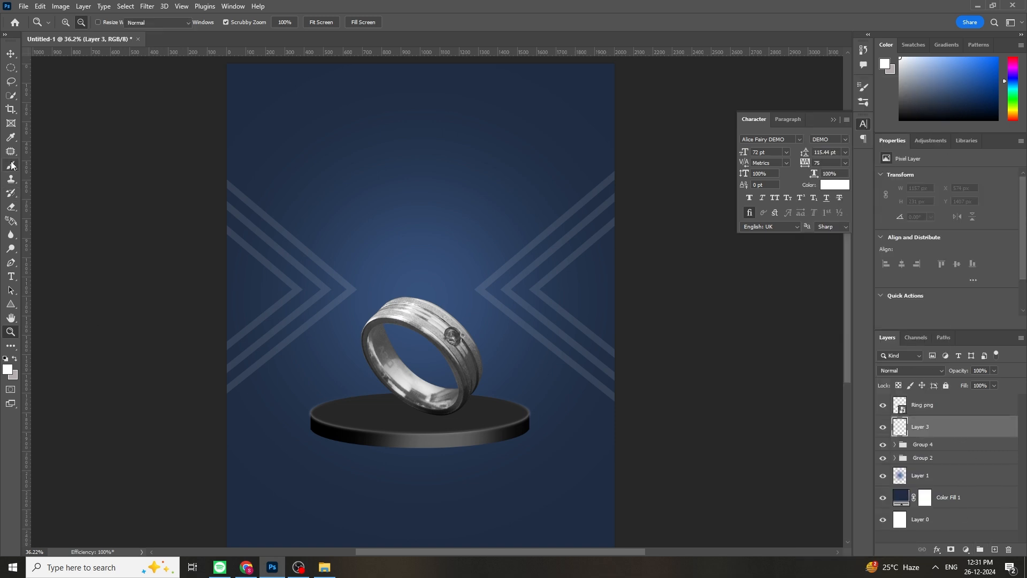
pyautogui.click(12, 165)
pyautogui.click(7, 369)
pyautogui.moveTo(567, 359); pyautogui.dragTo(517, 413)
pyautogui.click(763, 268)
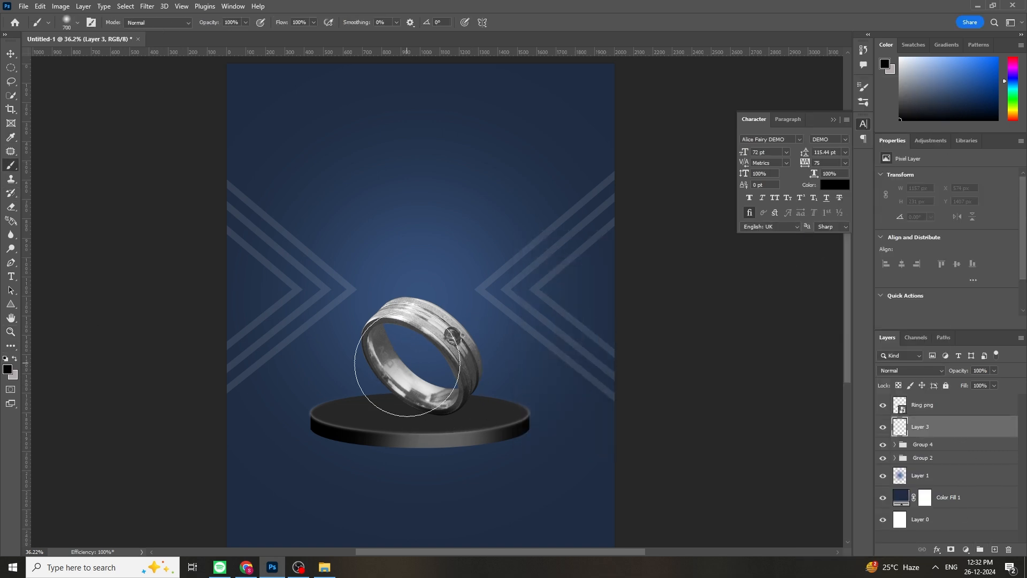
# Step: Flatten a soft black brush spot into a shadow of about 1265 × 73 px beneath the ring
pyautogui.hotkey('ctrl', 't')
pyautogui.moveTo(422, 468); pyautogui.dragTo(440, 420)
pyautogui.moveTo(352, 413); pyautogui.dragTo(415, 417)
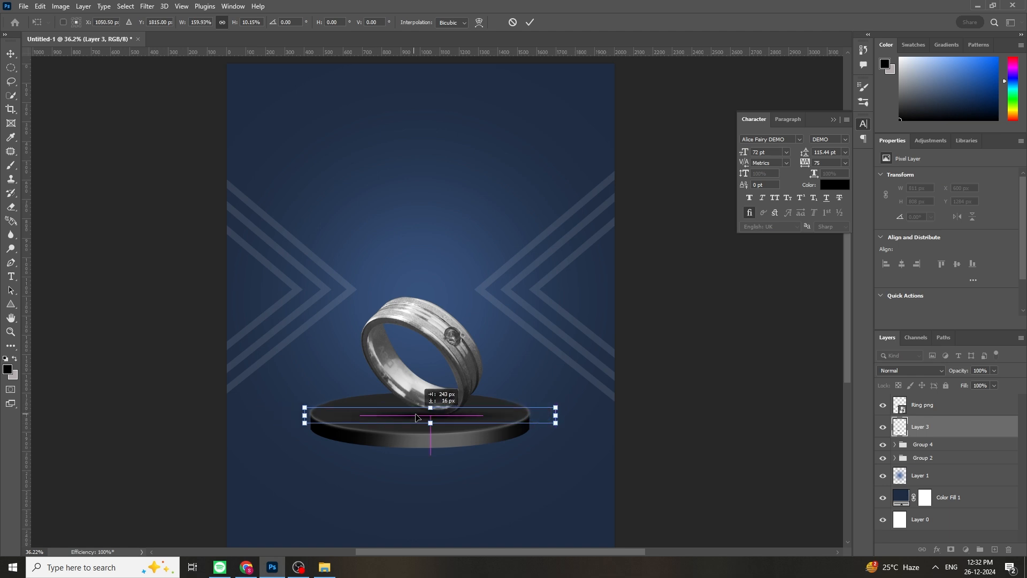
pyautogui.press('Return')
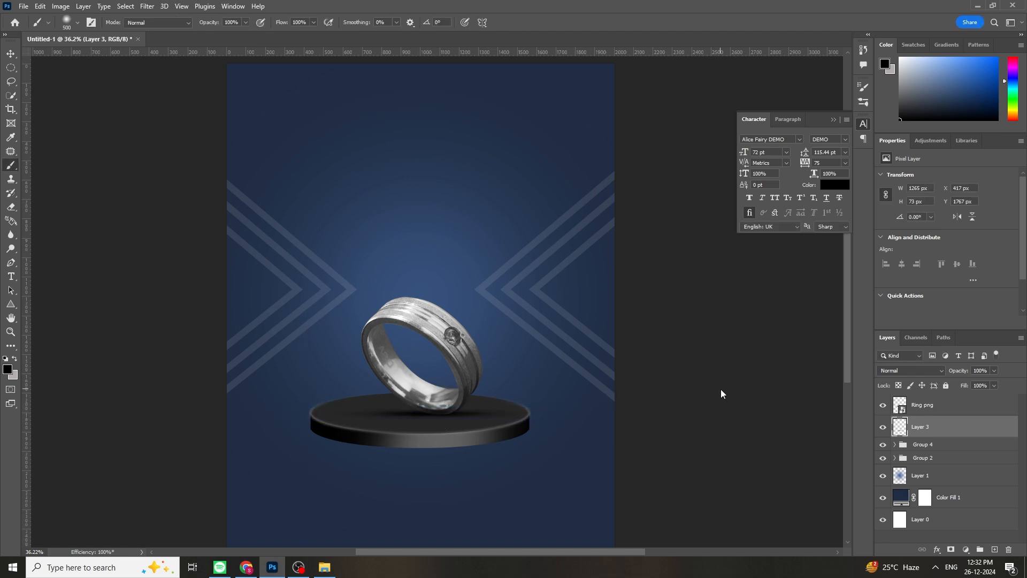
# Step: Reduce the shadow layer's opacity to 68% and realign the ring and its shadow on the podium
pyautogui.moveTo(970, 382); pyautogui.dragTo(979, 382)
pyautogui.click(12, 332)
pyautogui.moveTo(436, 413); pyautogui.dragTo(527, 414)
pyautogui.click(924, 408)
pyautogui.hotkey('ctrl', 't')
pyautogui.moveTo(470, 371); pyautogui.dragTo(480, 353)
pyautogui.click(946, 428)
pyautogui.moveTo(642, 414); pyautogui.dragTo(607, 416)
pyautogui.moveTo(606, 416); pyautogui.dragTo(606, 416)
pyautogui.press('Return')
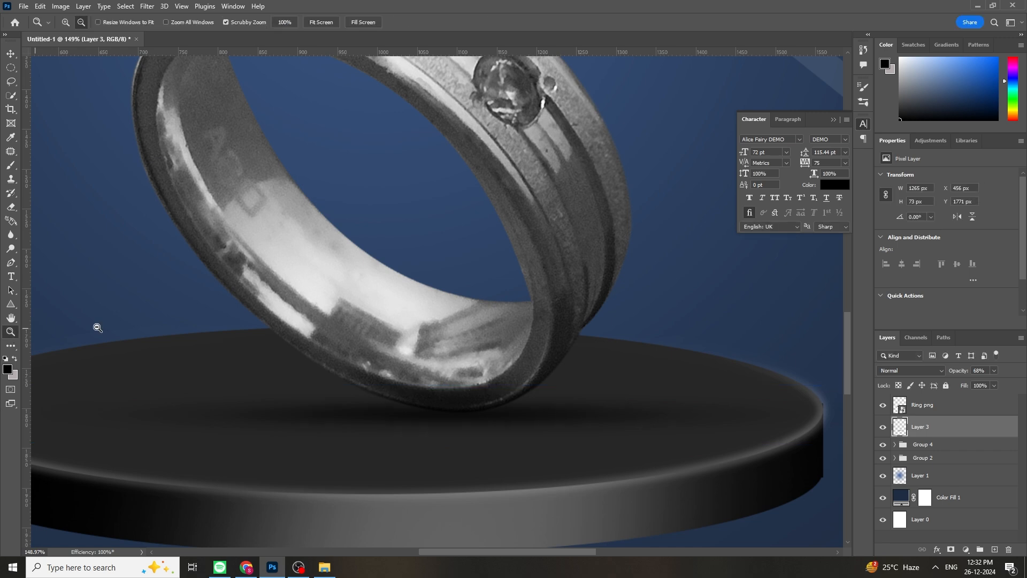
# Step: Fine-tune the shadow's position under the point where the ring touches the podium
pyautogui.scroll(-8, 428, 332)
pyautogui.scroll(3, 422, 348)
pyautogui.scroll(2, 506, 359)
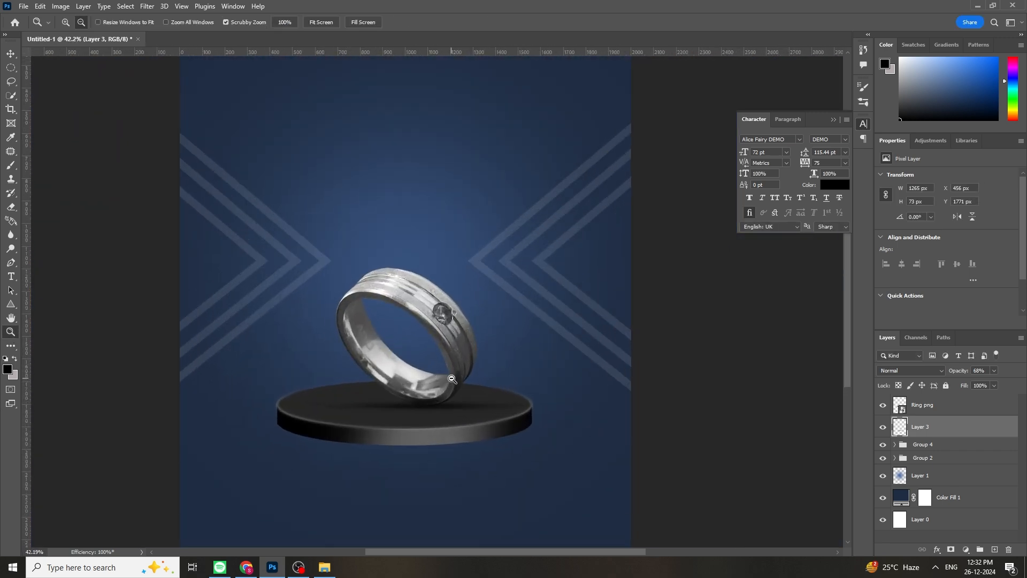
pyautogui.hotkey('ctrl', 't')
pyautogui.moveTo(447, 411); pyautogui.dragTo(439, 407)
pyautogui.press('Return')
# Step: Add a new layer above the ring and clip it to the ring layer
pyautogui.click(922, 406)
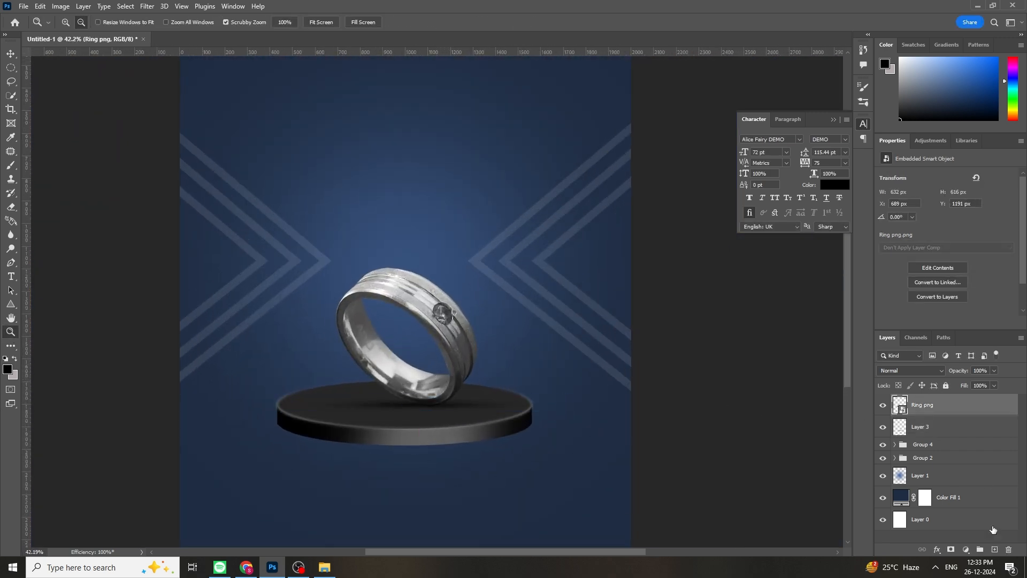
pyautogui.click(994, 549)
pyautogui.rightClick(942, 400)
pyautogui.click(830, 311)
# Step: Paint black shading along the ring's lower edge with a 250 px soft brush and set the shading layer's opacity to 68%
pyautogui.press('b')
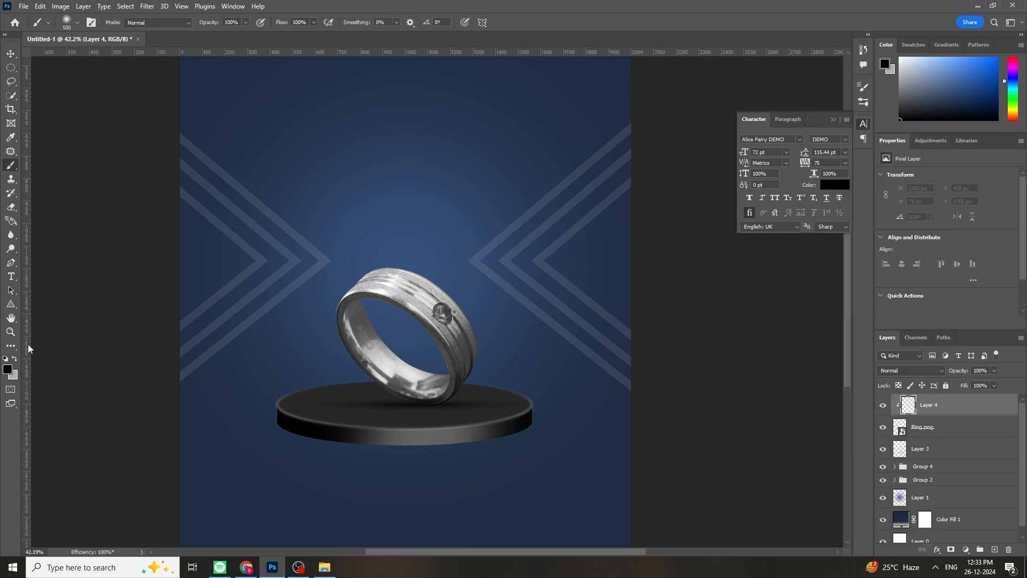
pyautogui.scroll(5, 455, 412)
pyautogui.press('[')
pyautogui.press('[')
pyautogui.press('[')
pyautogui.press('[')
pyautogui.press('[')
pyautogui.moveTo(458, 435)
pyautogui.mouseDown()
pyautogui.moveTo(470, 454)
pyautogui.moveTo(672, 470)
pyautogui.moveTo(704, 467)
pyautogui.mouseUp()
pyautogui.moveTo(995, 368); pyautogui.dragTo(982, 385)
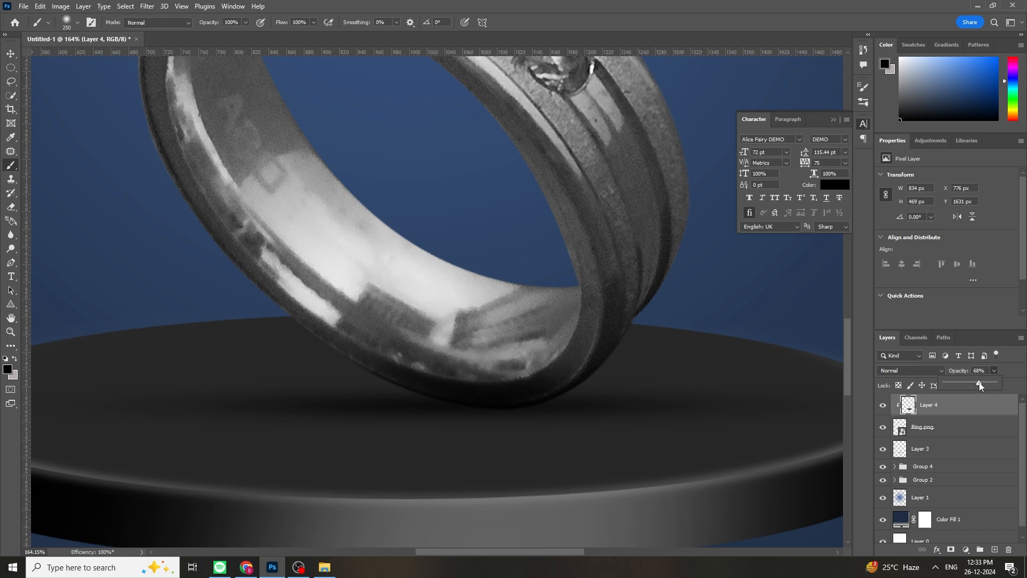
# Step: Add the two-line text "Men's / Silver Ring" above the ring in Alice Fairy DEMO, 72 pt
pyautogui.hotkey('ctrl', '0')
pyautogui.click(9, 279)
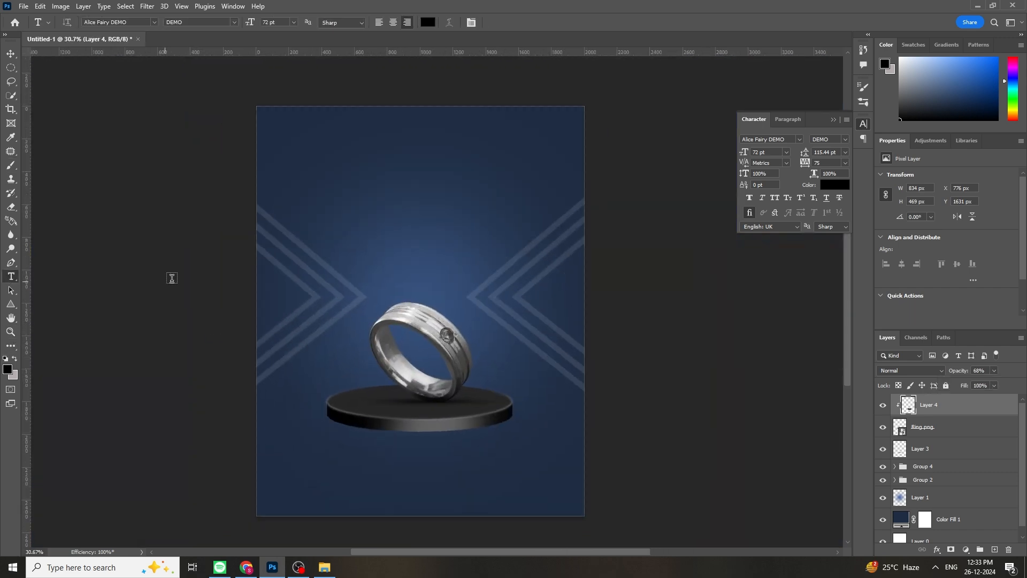
pyautogui.click(419, 232)
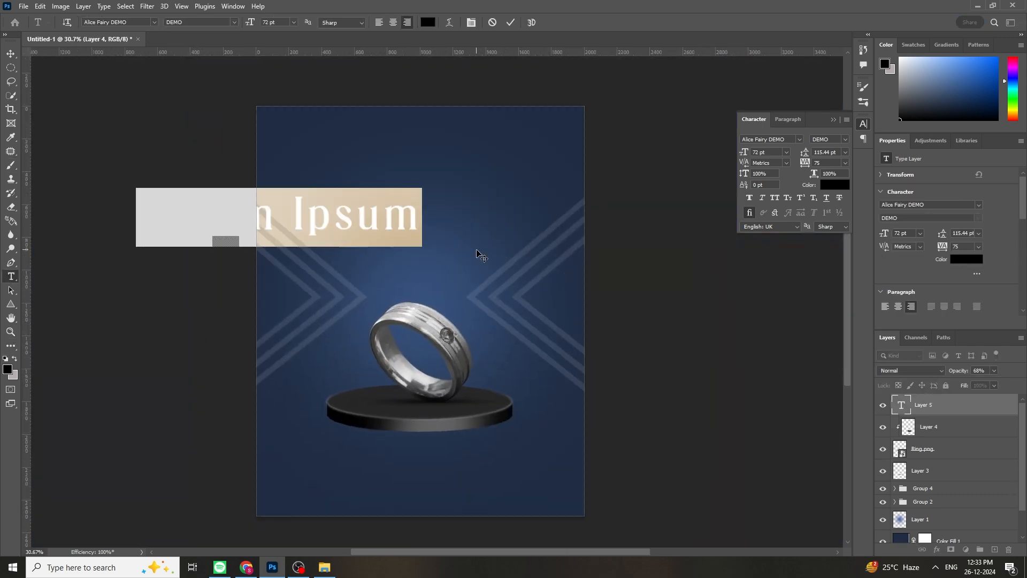
pyautogui.write('Men')
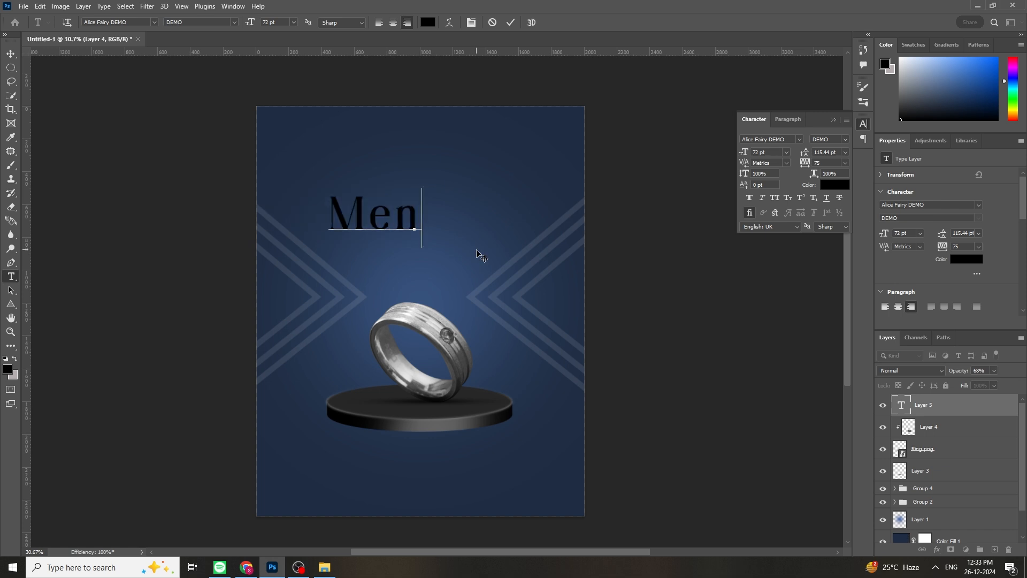
pyautogui.write("'")
pyautogui.write('s')
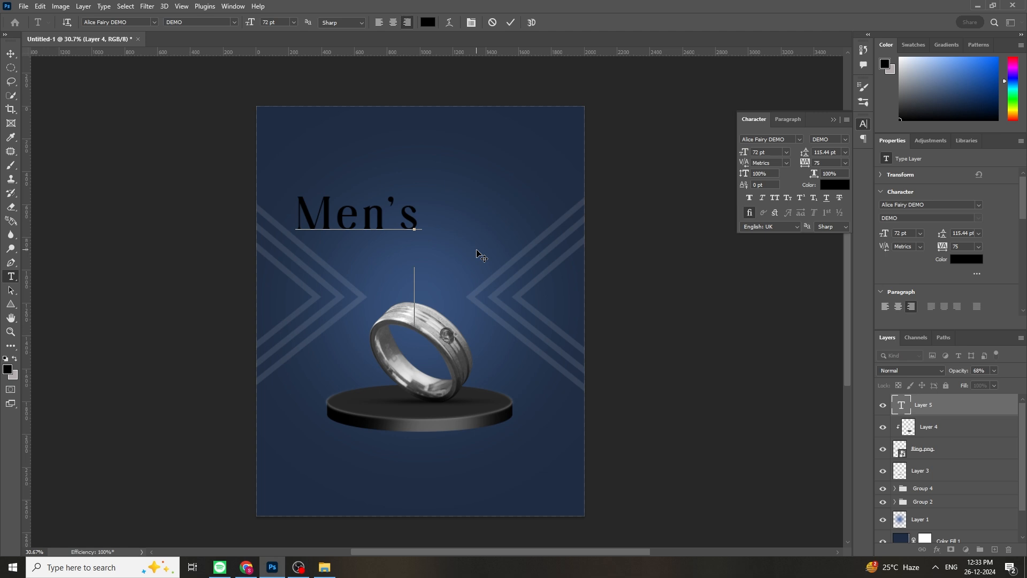
pyautogui.press('Return')
pyautogui.write('Sil')
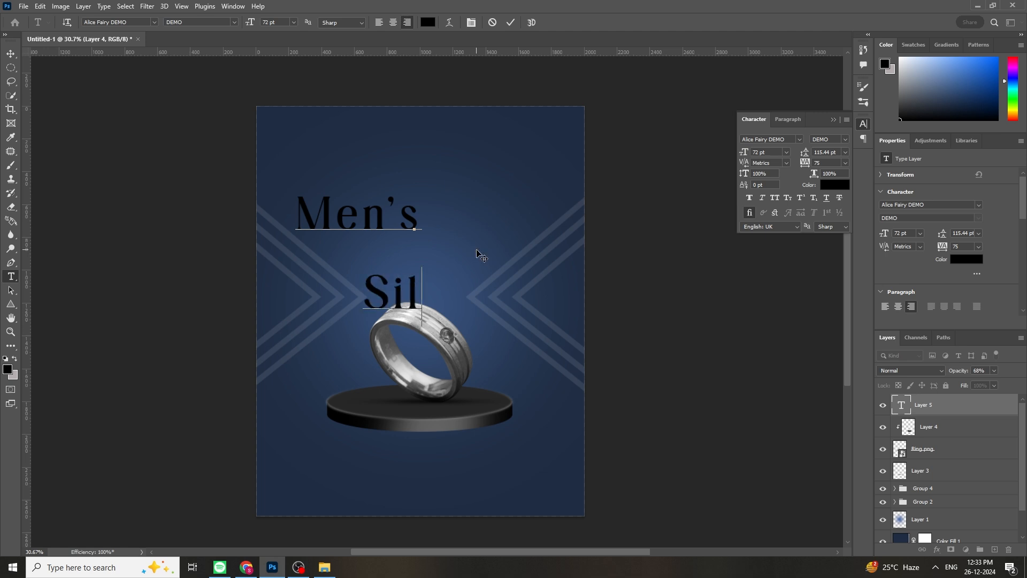
pyautogui.write('ver Ring')
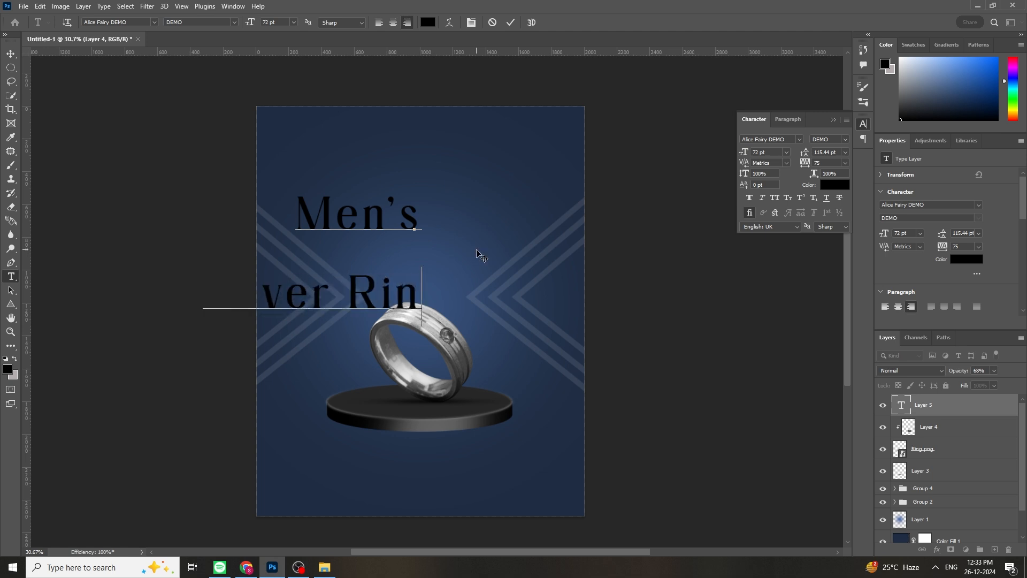
pyautogui.click(936, 414)
# Step: Move the "Men's Silver Ring" text so it is centred horizontally above the ring
pyautogui.hotkey('ctrl', 't')
pyautogui.moveTo(338, 240); pyautogui.dragTo(464, 214)
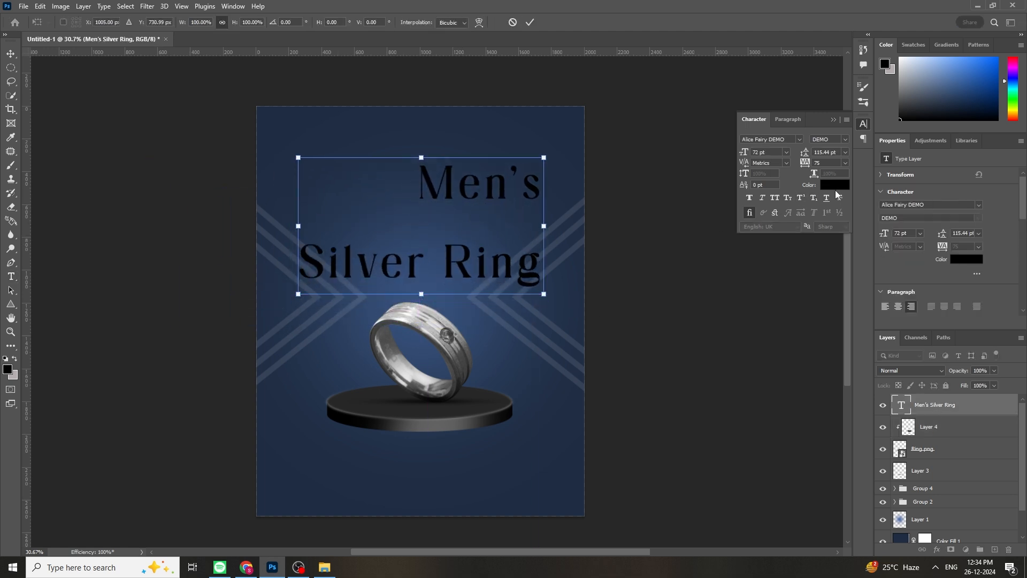
pyautogui.press('Return')
# Step: Colour the title text white (ffffff) and set its leading to 72 pt
pyautogui.click(834, 185)
pyautogui.write('ffffff')
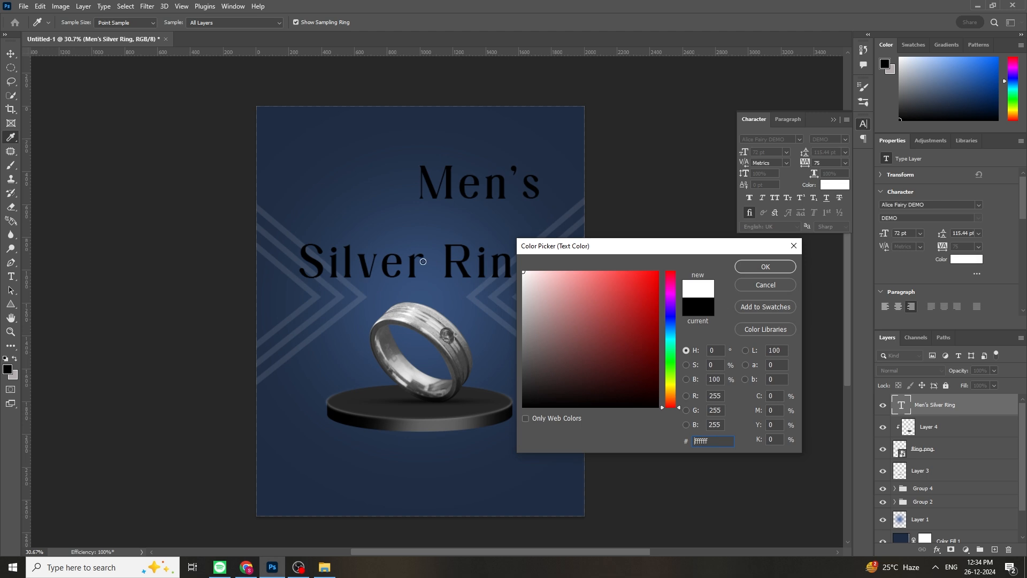
pyautogui.click(773, 268)
pyautogui.click(845, 151)
pyautogui.click(830, 280)
pyautogui.click(844, 152)
pyautogui.click(831, 288)
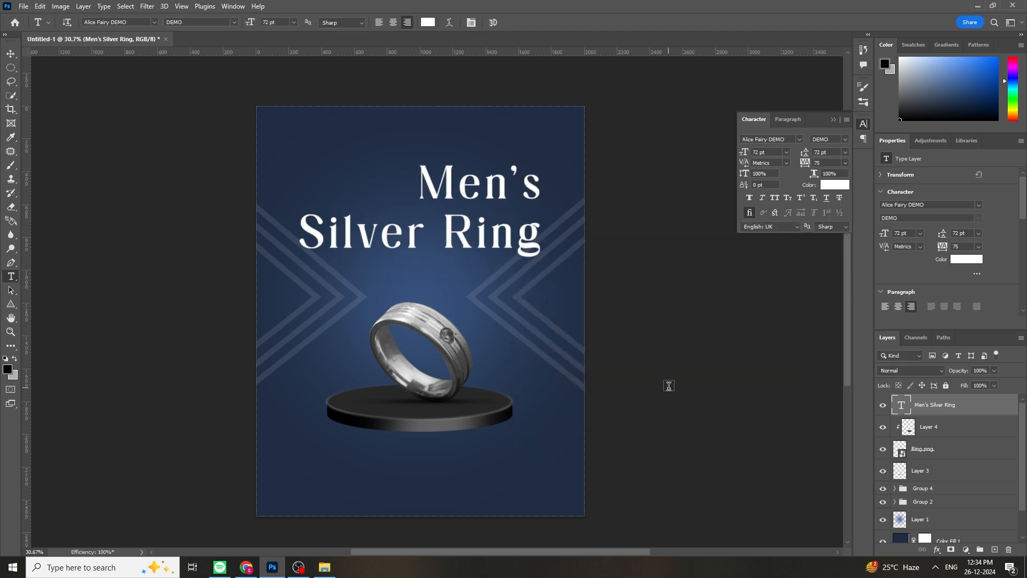
# Step: Shift the word "Men's" within the title so it sits centred above "Silver Ring"
pyautogui.scroll(1, 584, 340)
pyautogui.click(530, 212)
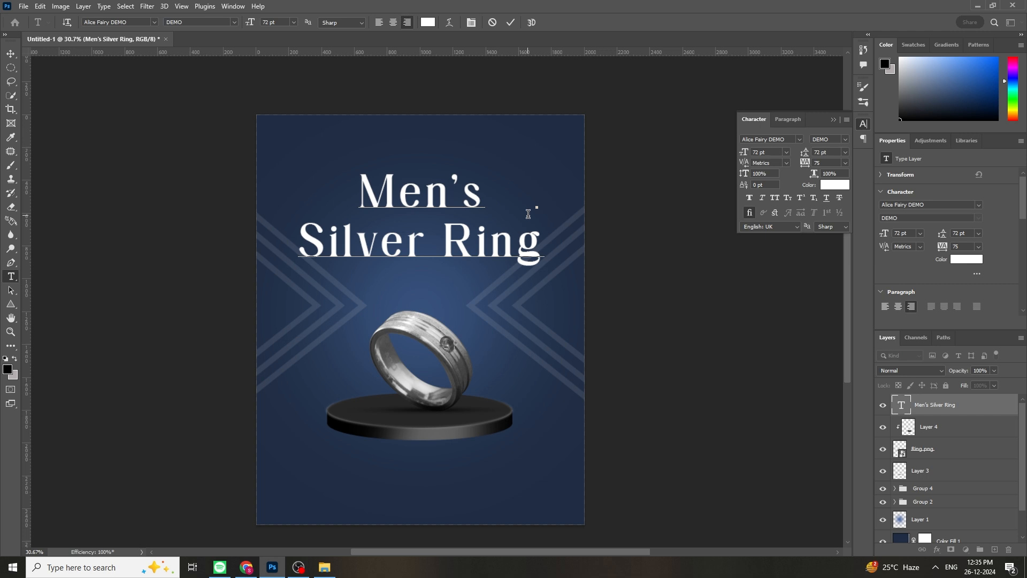
pyautogui.click(935, 431)
pyautogui.click(936, 407)
# Step: Scale the title text down to about 43.93 pt and centre it in the upper part of the poster
pyautogui.hotkey('ctrl', 't')
pyautogui.moveTo(564, 223); pyautogui.dragTo(485, 222)
pyautogui.moveTo(407, 193); pyautogui.dragTo(440, 178)
pyautogui.moveTo(516, 202); pyautogui.dragTo(453, 197)
pyautogui.press('Return')
pyautogui.hotkey('ctrl', 't')
pyautogui.press('Return')
# Step: Give the title a black Multiply drop shadow with 77% opacity, 90° angle, 6 px distance and 13% spread, and adjust its size
pyautogui.click(936, 550)
pyautogui.click(946, 543)
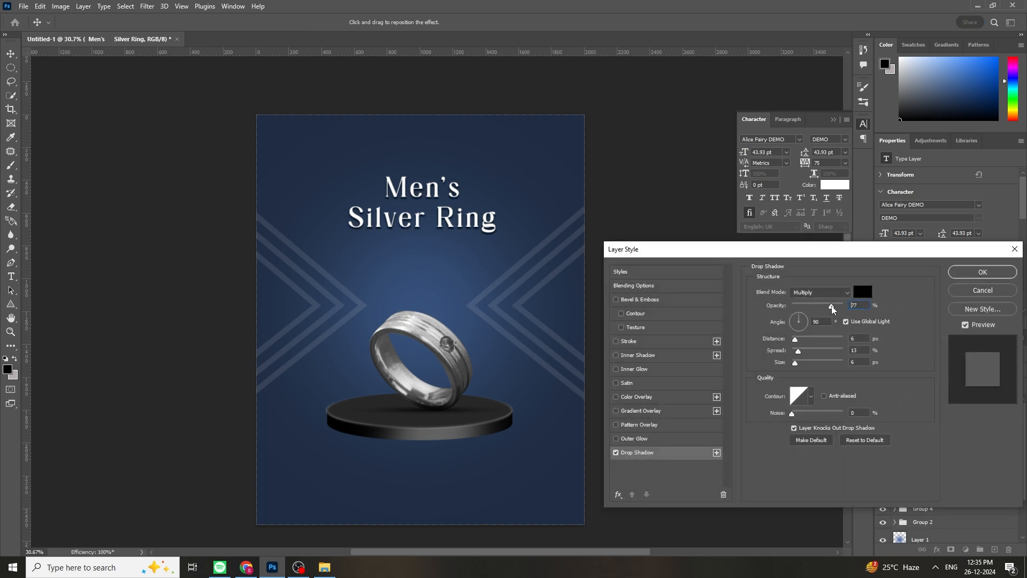
pyautogui.moveTo(798, 367); pyautogui.dragTo(802, 366)
pyautogui.click(955, 271)
# Step: Add the text "New Year Sale" below the title at 72 pt and set its font to Impact
pyautogui.scroll(-1, 537, 248)
pyautogui.click(413, 255)
pyautogui.write('New Year Sale')
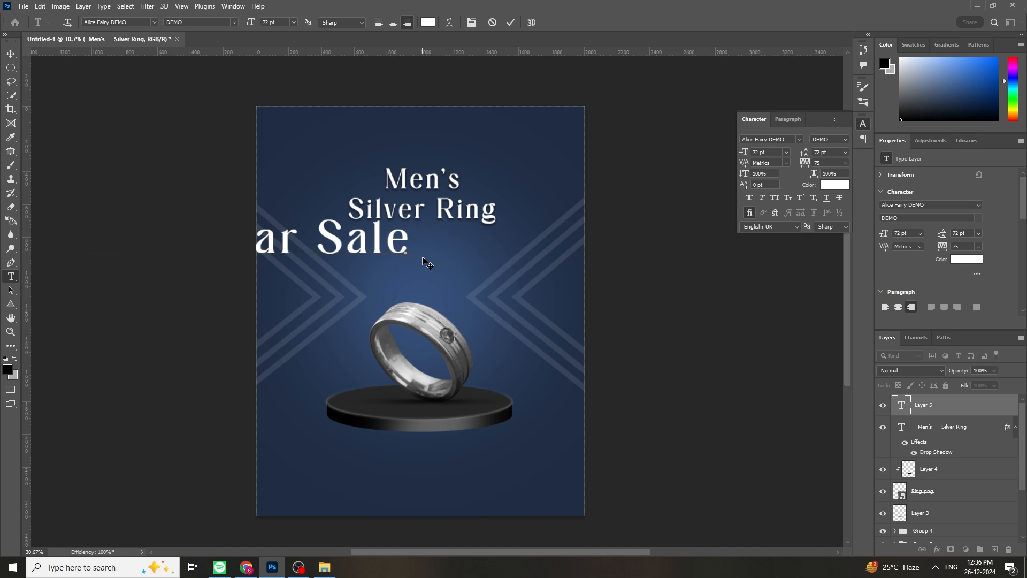
pyautogui.hotkey('ctrl', 'Return')
pyautogui.click(800, 139)
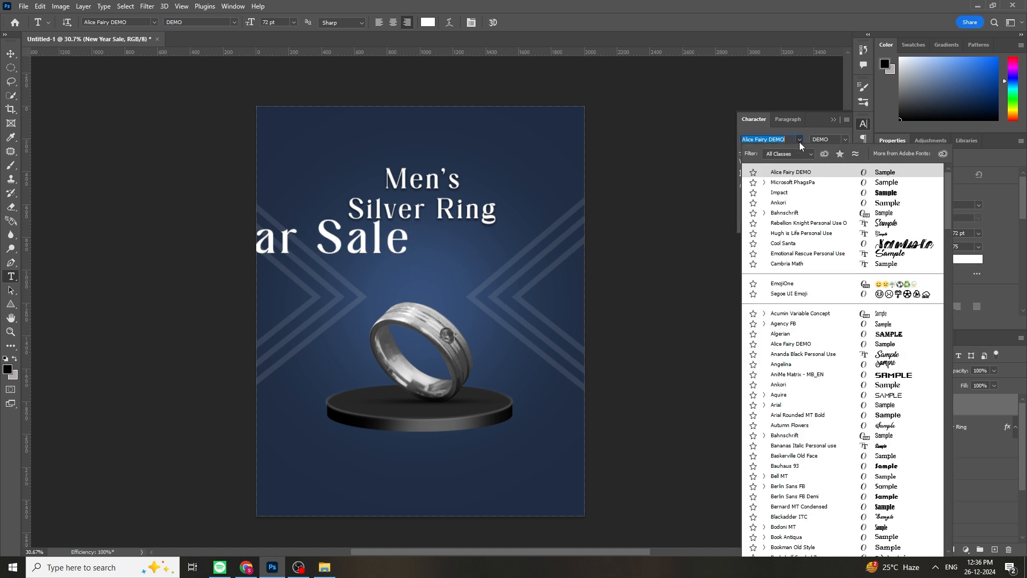
pyautogui.click(813, 192)
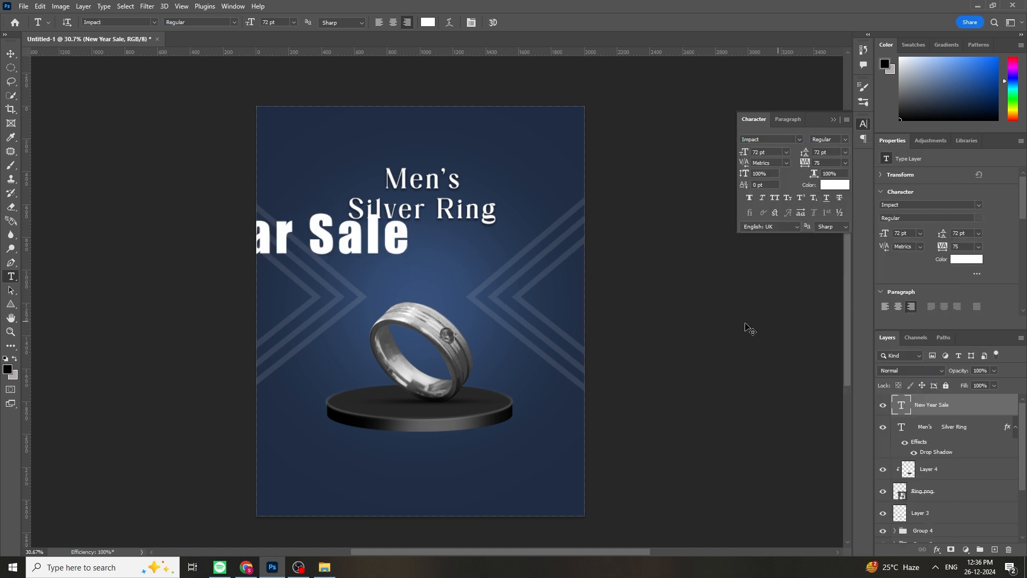
# Step: Scale the "New Year Sale" text down to about 13.52 pt and centre it just below the title
pyautogui.hotkey('ctrl', 't')
pyautogui.moveTo(344, 232); pyautogui.dragTo(489, 247)
pyautogui.moveTo(555, 253); pyautogui.dragTo(301, 254)
pyautogui.moveTo(283, 255); pyautogui.dragTo(441, 237)
pyautogui.press('Return')
# Step: Change the font of the "New Year Sale" text to Alice Fairy DEMO
pyautogui.click(800, 138)
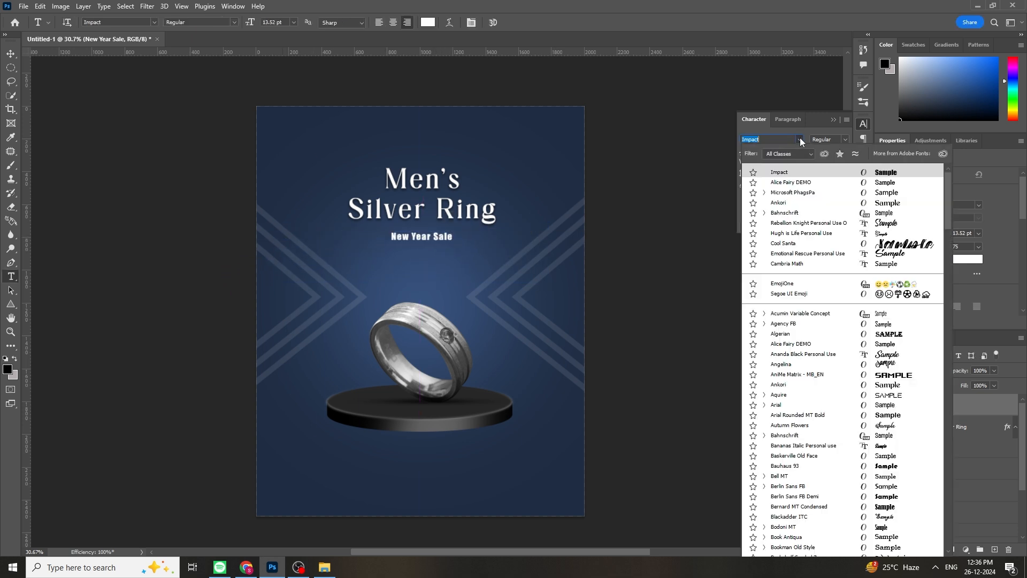
pyautogui.scroll(-1, 821, 370)
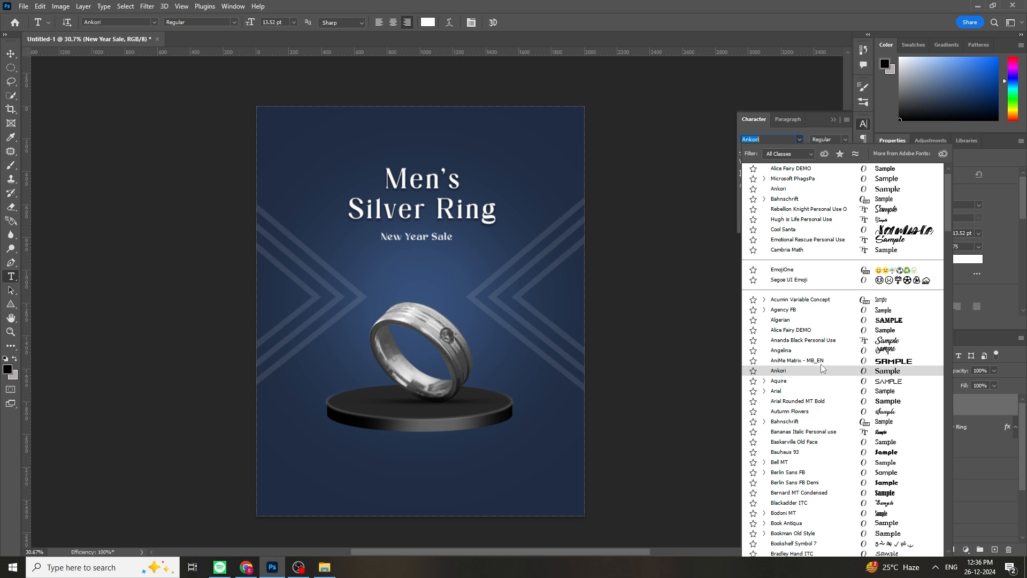
pyautogui.click(820, 330)
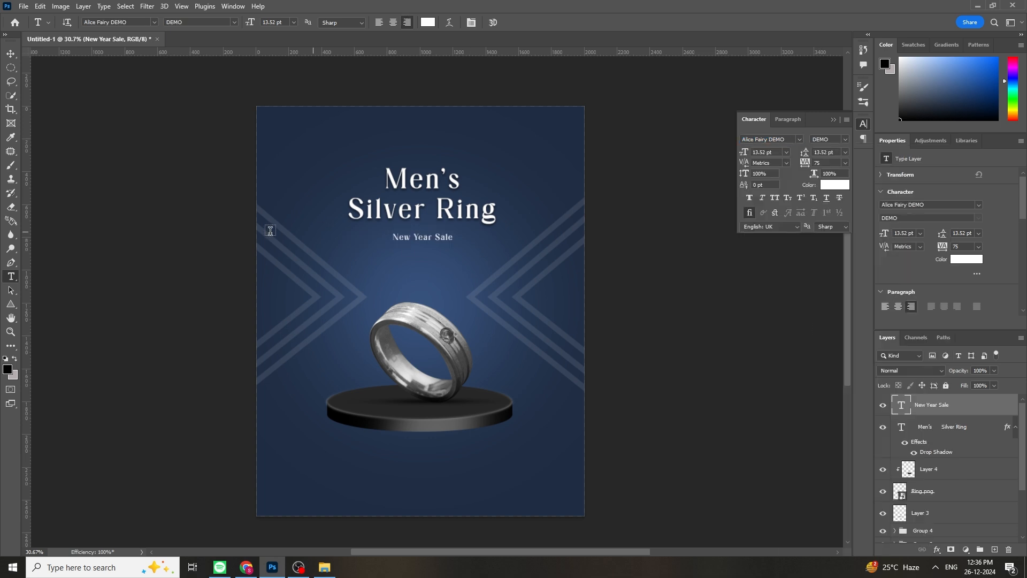
# Step: Give "New Year Sale" a black Multiply drop shadow with 31% opacity, 90° angle, 5 px distance, 7% spread and 3 px size
pyautogui.click(11, 332)
pyautogui.moveTo(436, 238); pyautogui.dragTo(487, 244)
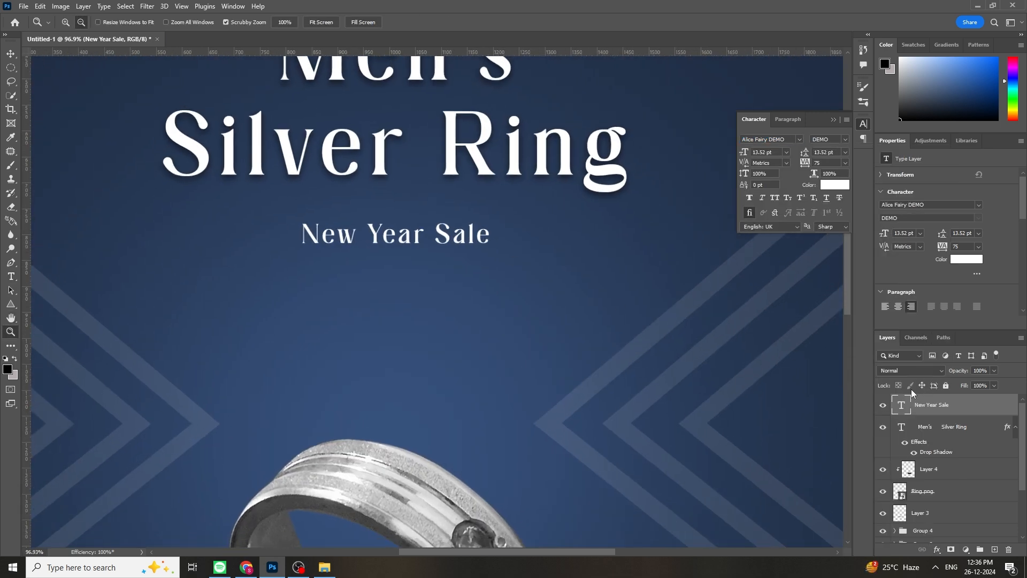
pyautogui.click(937, 549)
pyautogui.click(941, 545)
pyautogui.moveTo(799, 364); pyautogui.dragTo(794, 364)
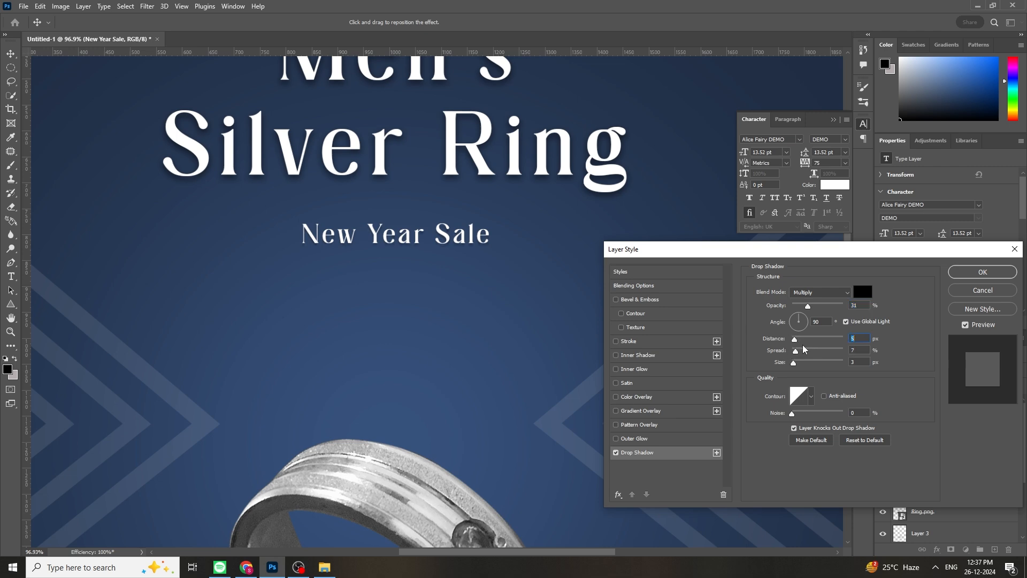
pyautogui.click(977, 271)
# Step: Duplicate the "New Year Sale" text layer and move the copy below the podium
pyautogui.press('z')
pyautogui.moveTo(367, 303)
pyautogui.mouseDown()
pyautogui.moveTo(304, 303)
pyautogui.moveTo(384, 306)
pyautogui.mouseUp()
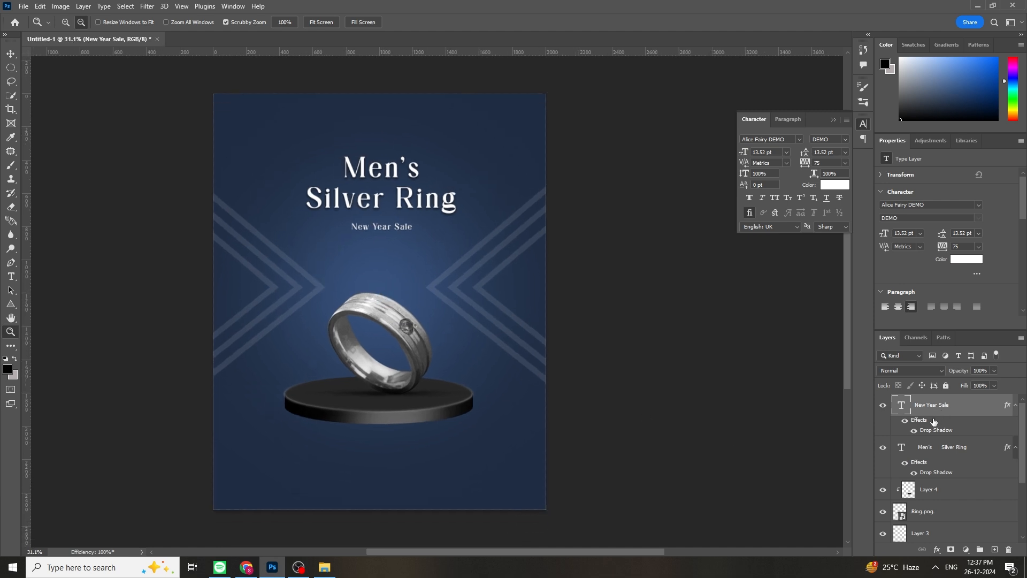
pyautogui.hotkey('ctrl', 'j')
pyautogui.hotkey('ctrl', 't')
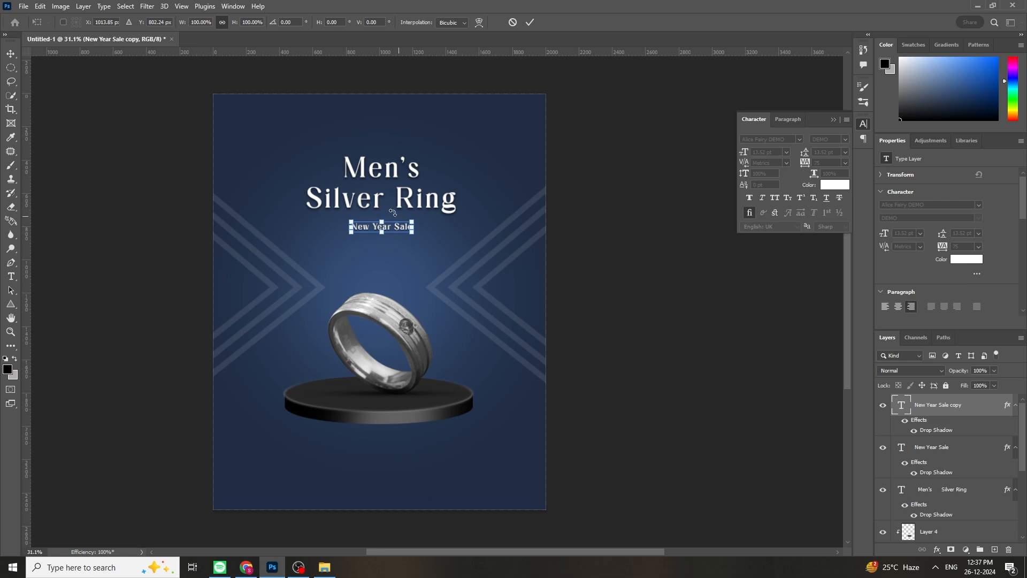
pyautogui.moveTo(394, 230); pyautogui.dragTo(389, 447)
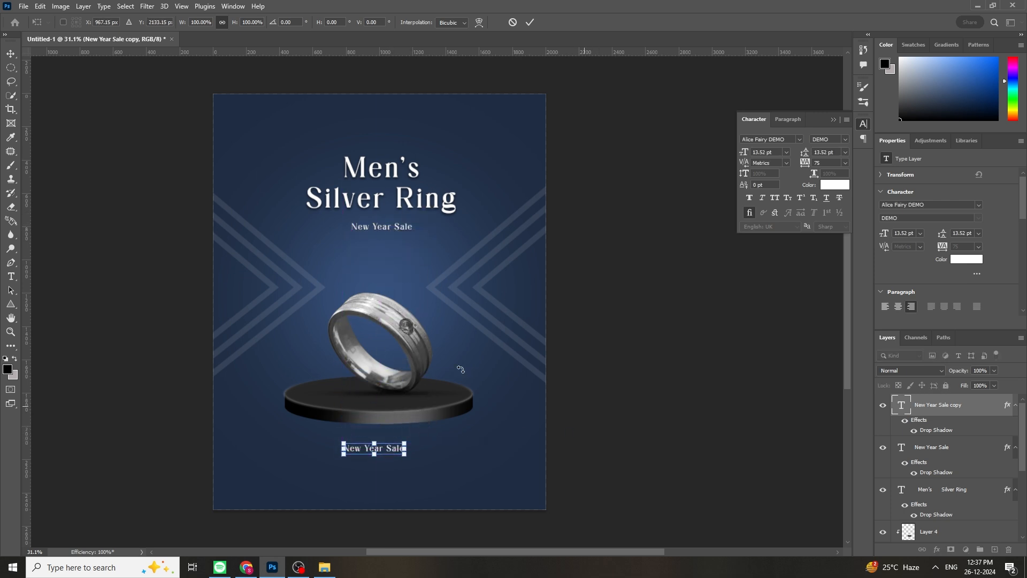
# Step: Replace the wording of the copied text below the podium with "Men's Choice"
pyautogui.click(10, 276)
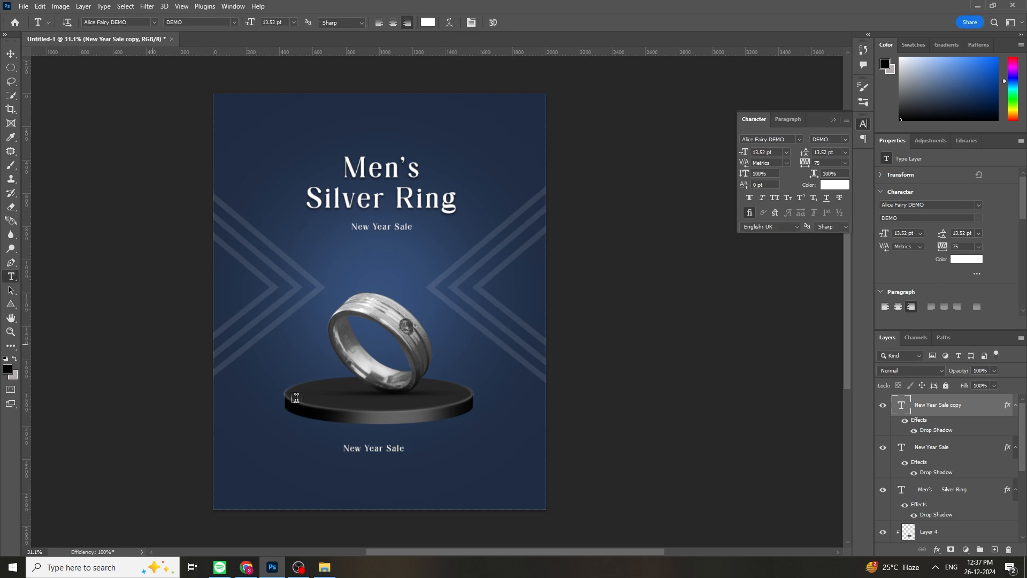
pyautogui.click(404, 451)
pyautogui.press('BackSpace')
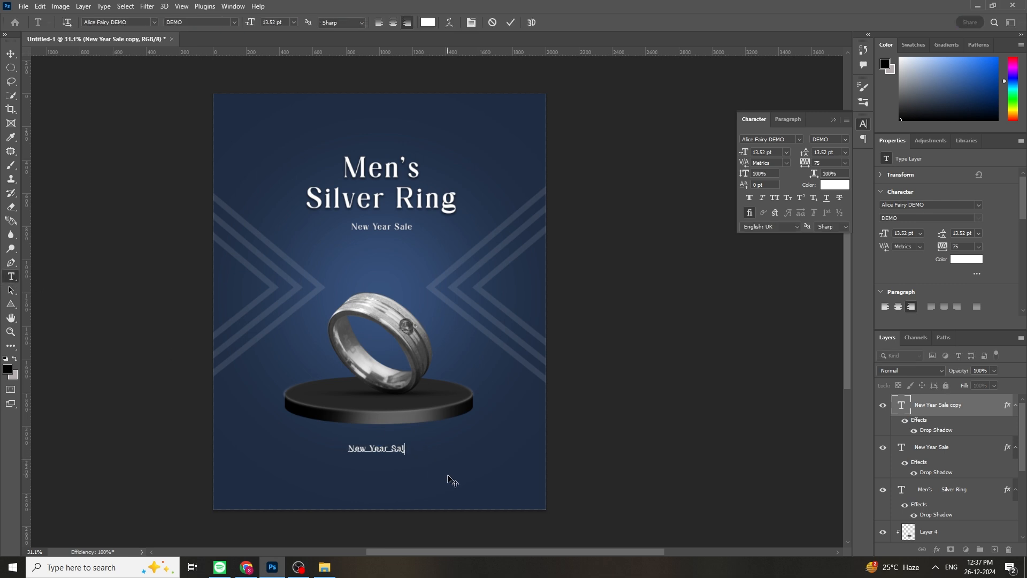
pyautogui.press('BackSpace')
pyautogui.press('BackSpace')
pyautogui.press('BackSpace')
pyautogui.press('BackSpace')
pyautogui.press('BackSpace')
pyautogui.press('BackSpace')
pyautogui.press('BackSpace')
pyautogui.press('BackSpace')
pyautogui.press('BackSpace')
pyautogui.press('BackSpace')
pyautogui.press('BackSpace')
pyautogui.press('BackSpace')
pyautogui.write("Men's Chice")
pyautogui.click(755, 439)
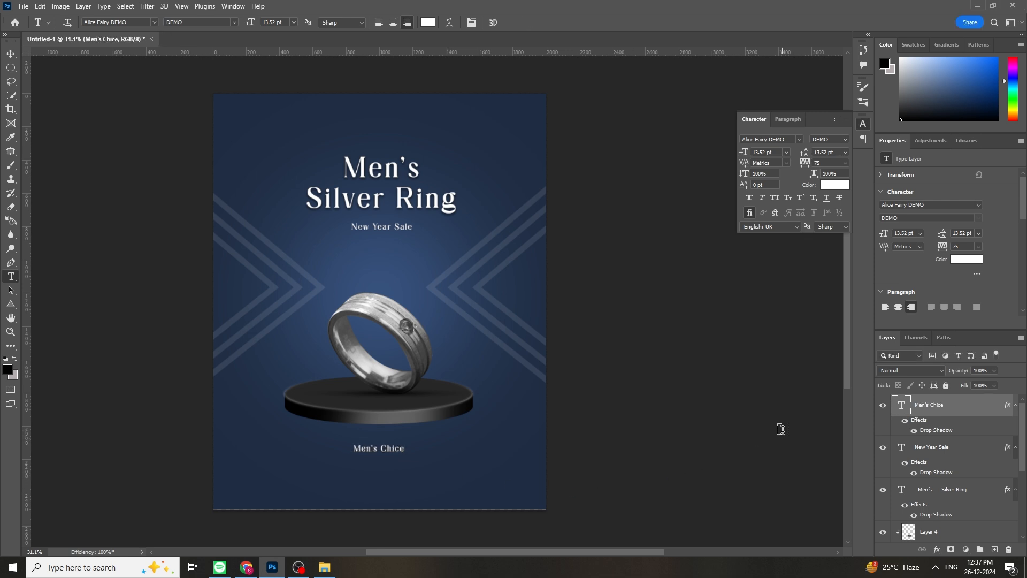
pyautogui.click(394, 452)
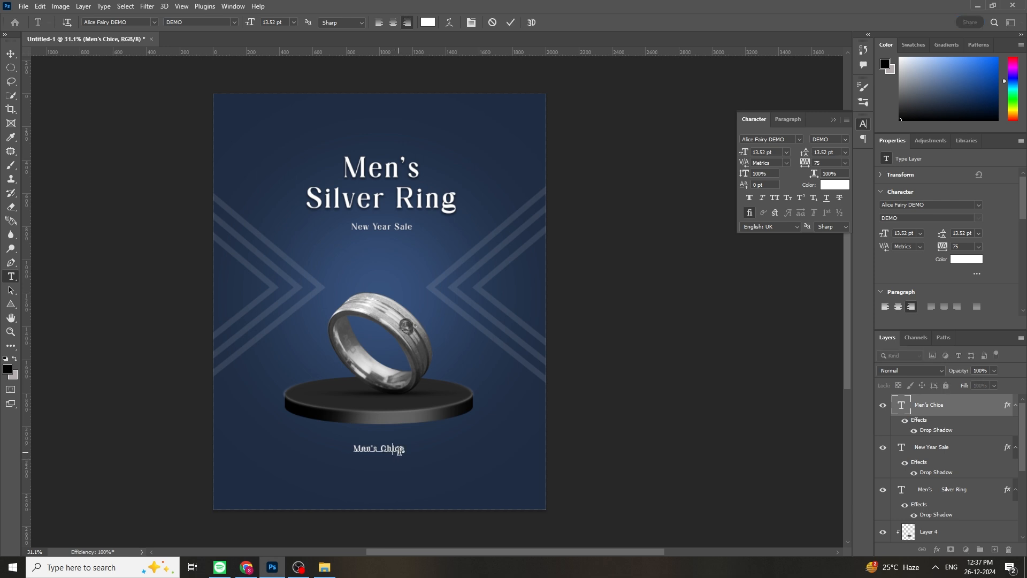
pyautogui.write('o')
pyautogui.click(675, 428)
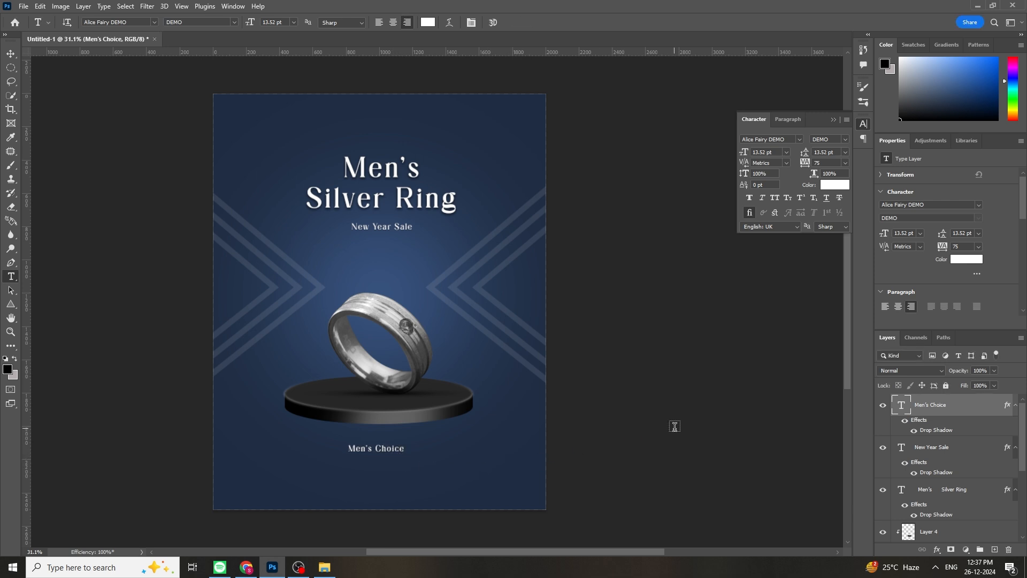
# Step: Place the red 50% discount badge image in the poster's upper right corner, scaled to about 276 × 365 px
pyautogui.click(325, 567)
pyautogui.moveTo(551, 238); pyautogui.dragTo(501, 181)
pyautogui.moveTo(541, 303); pyautogui.dragTo(501, 142)
pyautogui.click(725, 349)
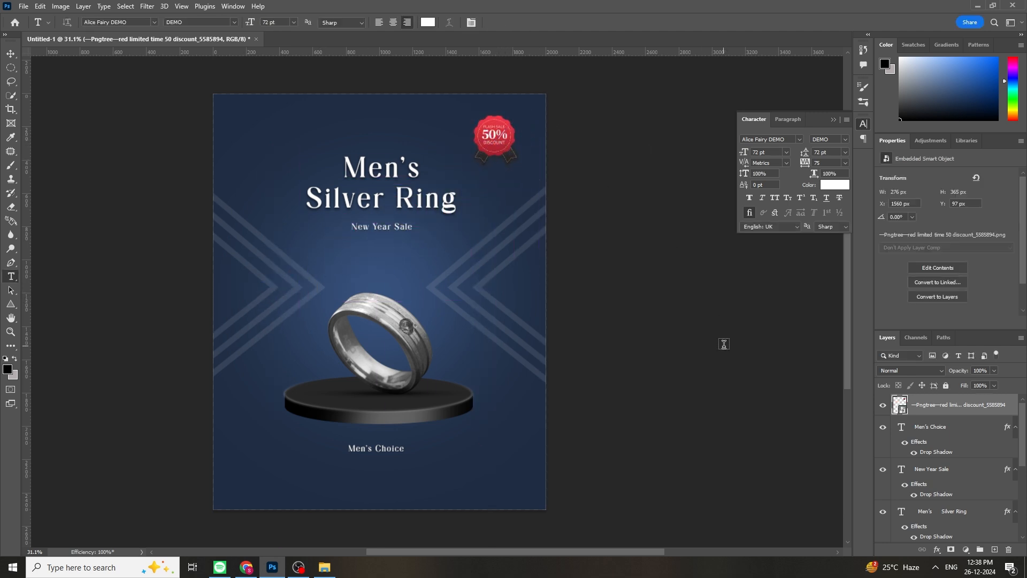
# Step: Export the poster as a 2000 × 2500 px PNG named "ring poster" with transparency enabled
pyautogui.click(22, 6)
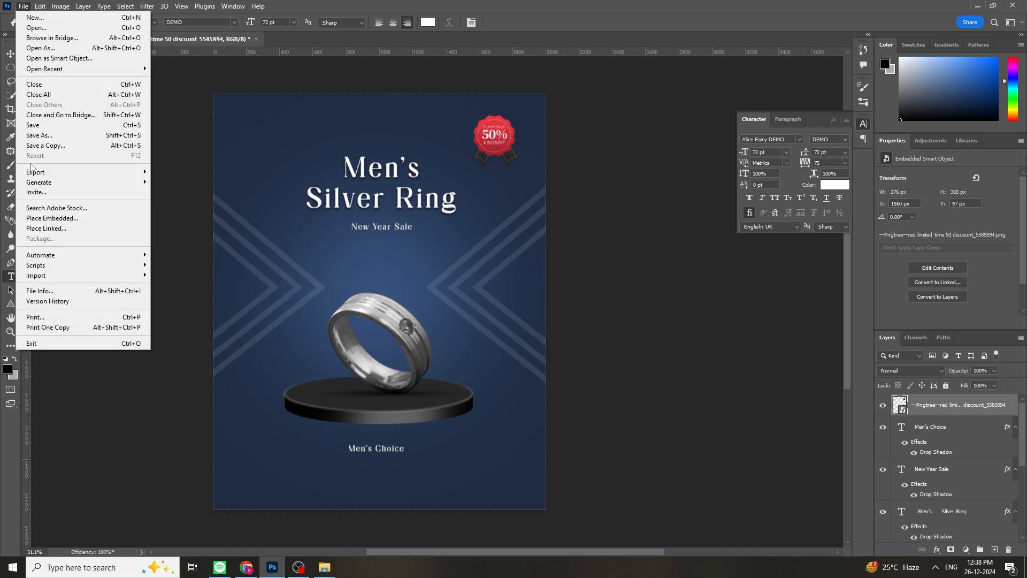
pyautogui.moveTo(36, 172)
pyautogui.click(166, 185)
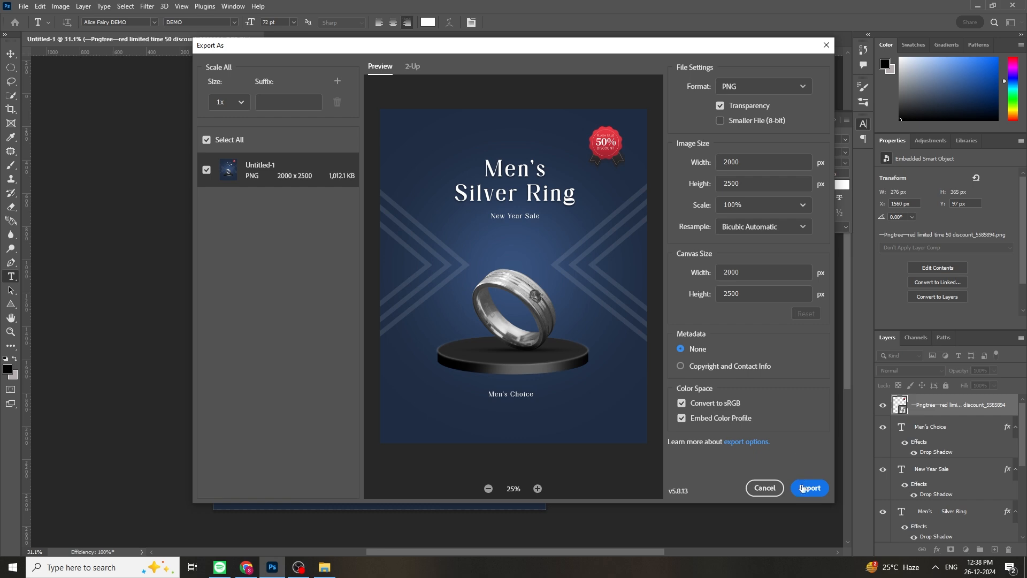
pyautogui.click(809, 488)
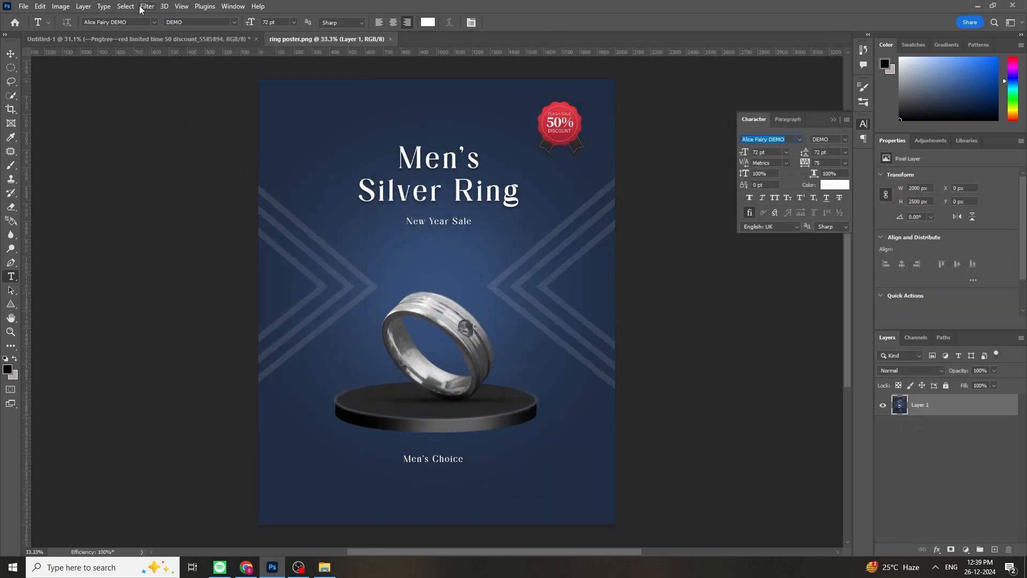
# Step: Apply a Camera Raw filter to the exported poster with Contrast +46, Highlights -14 and Shadows -35
pyautogui.click(140, 8)
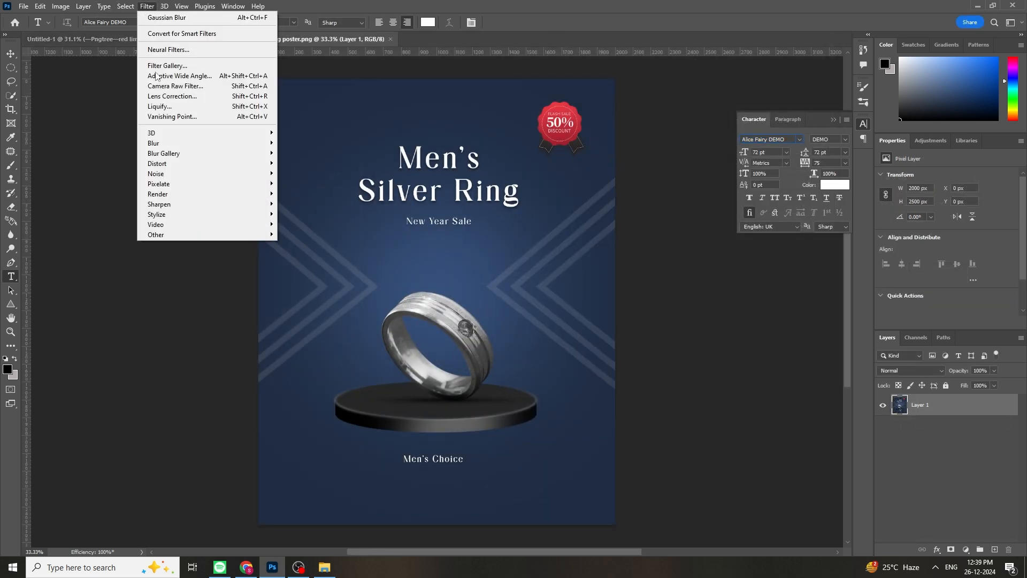
pyautogui.click(172, 87)
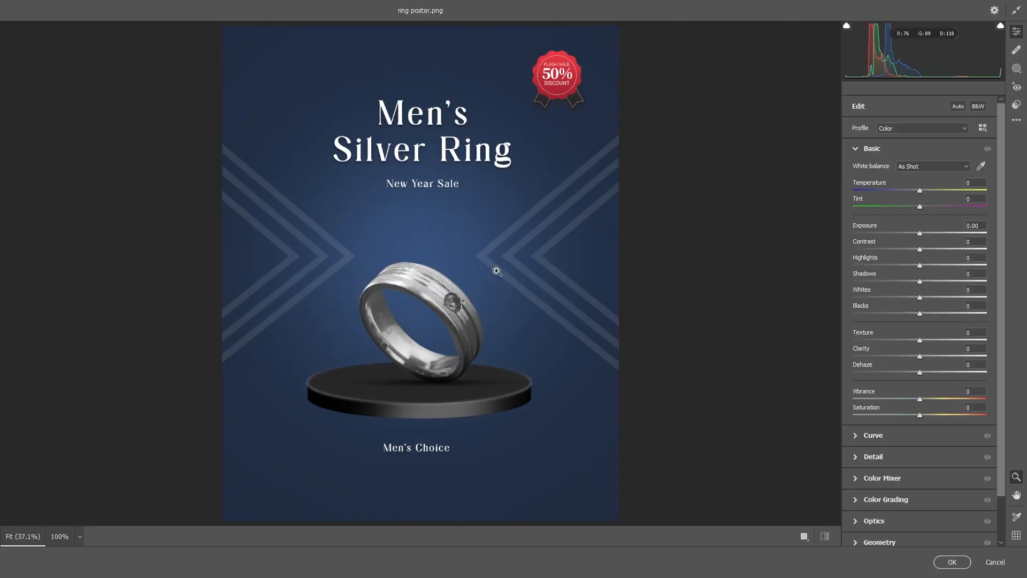
pyautogui.moveTo(919, 249); pyautogui.dragTo(950, 249)
pyautogui.moveTo(920, 281)
pyautogui.mouseDown()
pyautogui.moveTo(853, 279)
pyautogui.moveTo(900, 283)
pyautogui.moveTo(895, 271)
pyautogui.moveTo(910, 269)
pyautogui.mouseUp()
pyautogui.scroll(-4, 543, 280)
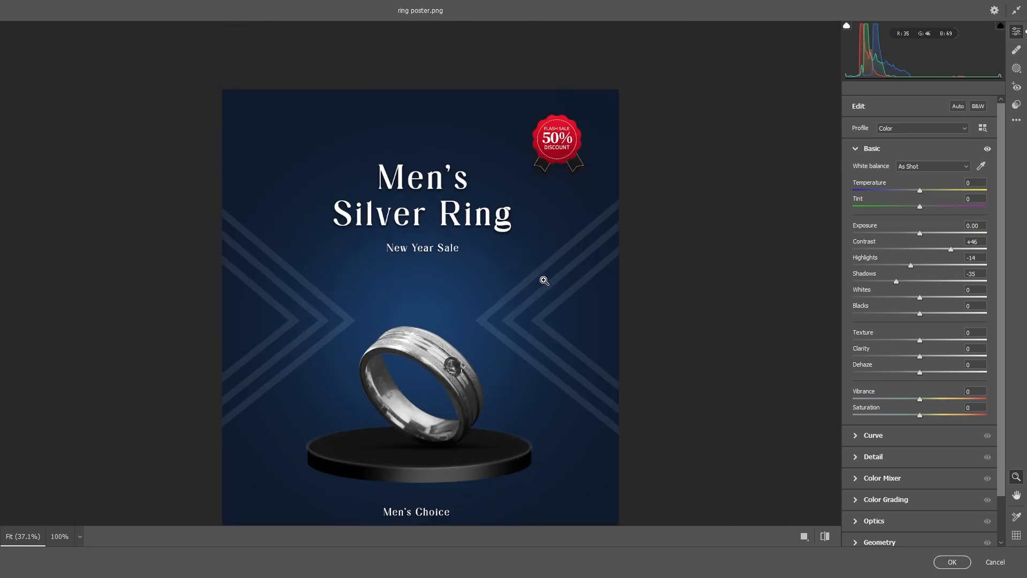
pyautogui.scroll(1, 491, 271)
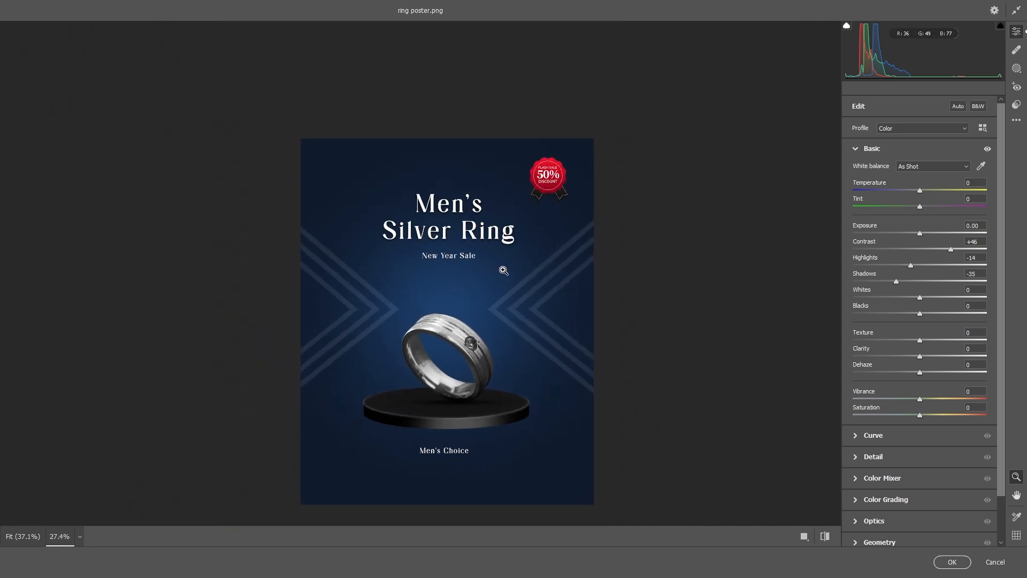
pyautogui.click(953, 562)
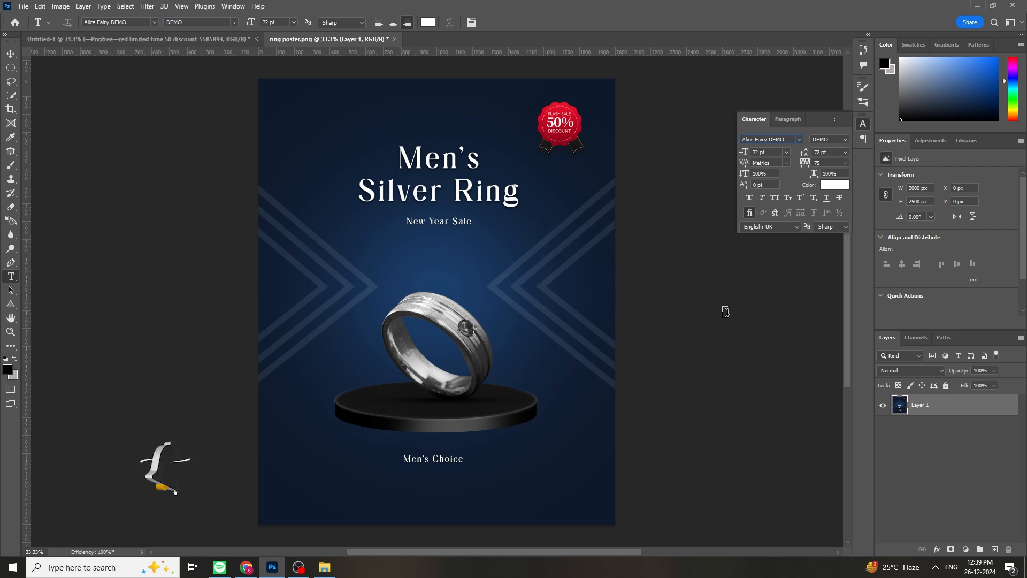
# Step: Compare the poster before and after the Camera Raw adjustment by undoing and redoing it
pyautogui.click(11, 332)
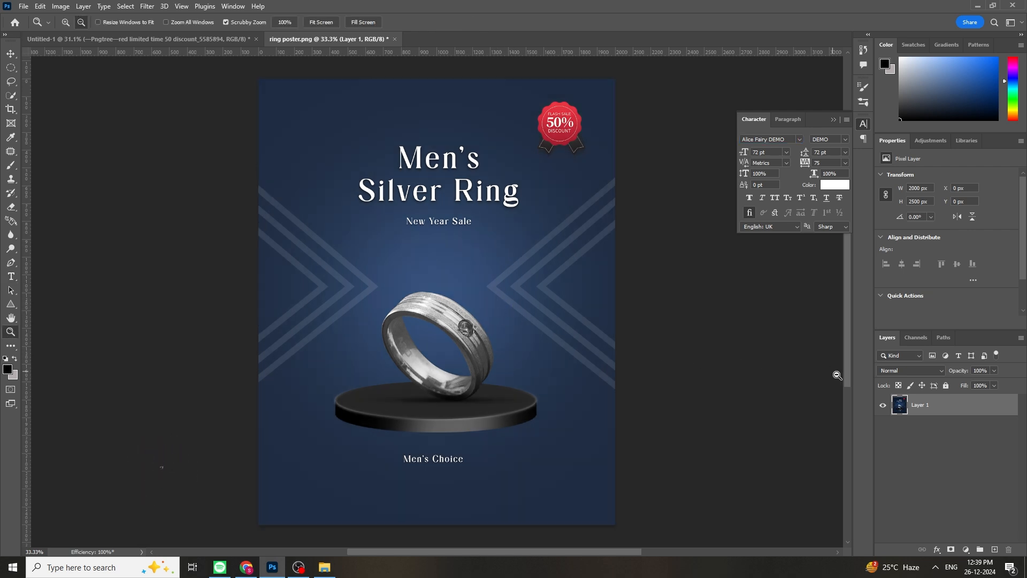
pyautogui.keyDown('alt'); pyautogui.click(552, 346); pyautogui.keyUp('alt')
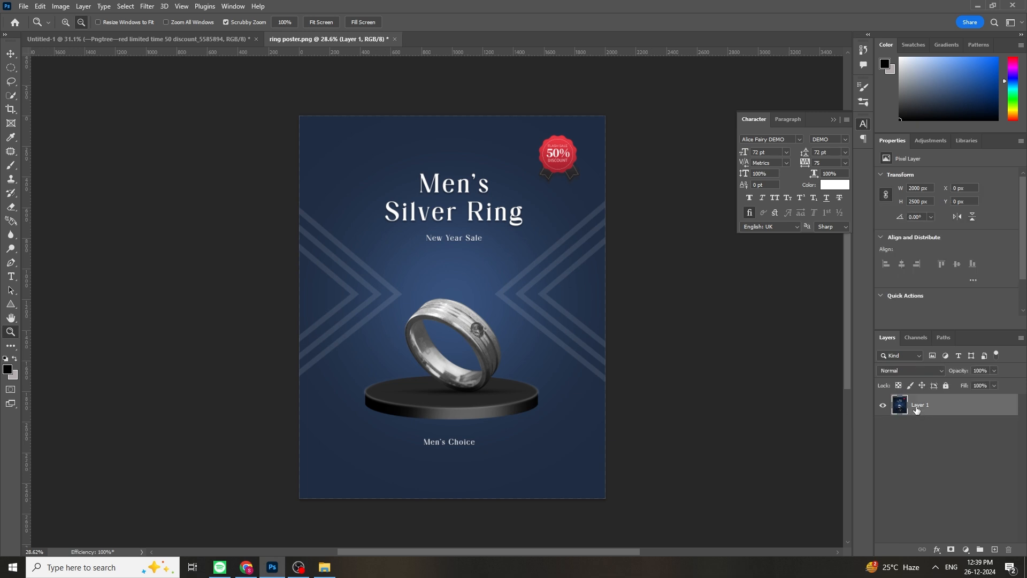
pyautogui.hotkey('ctrl', 'shift', 'z')
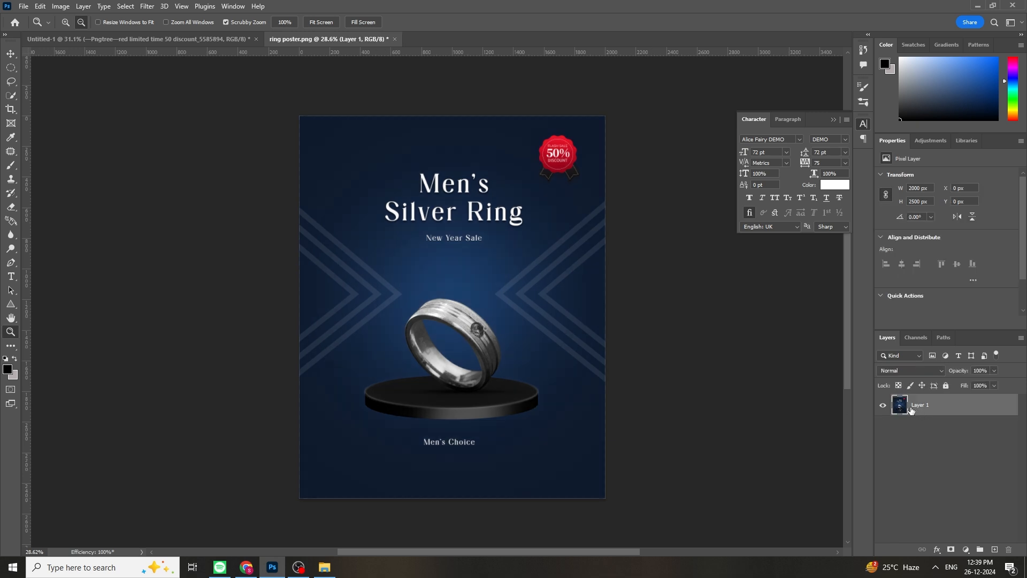
pyautogui.moveTo(505, 329); pyautogui.dragTo(517, 328)
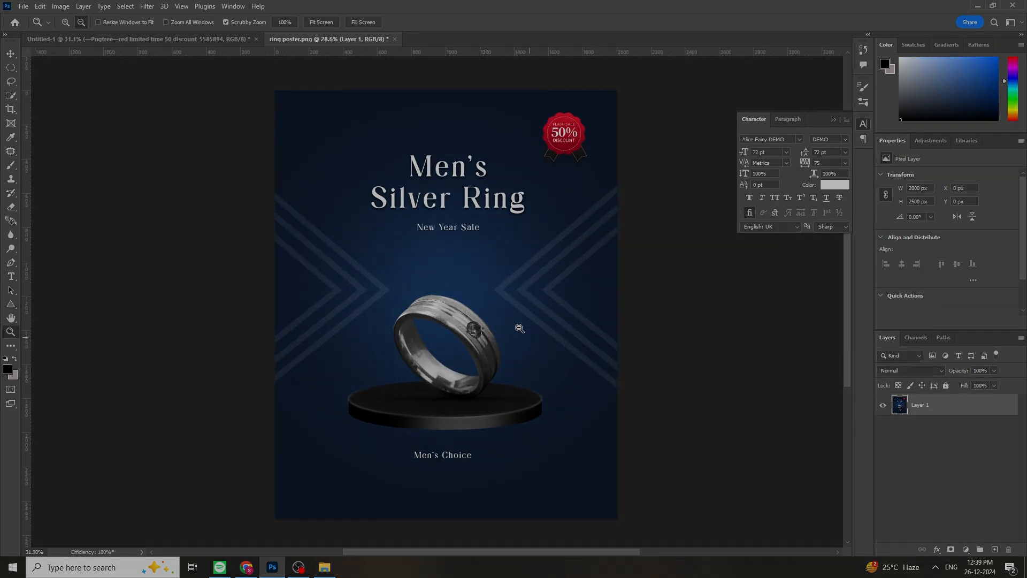